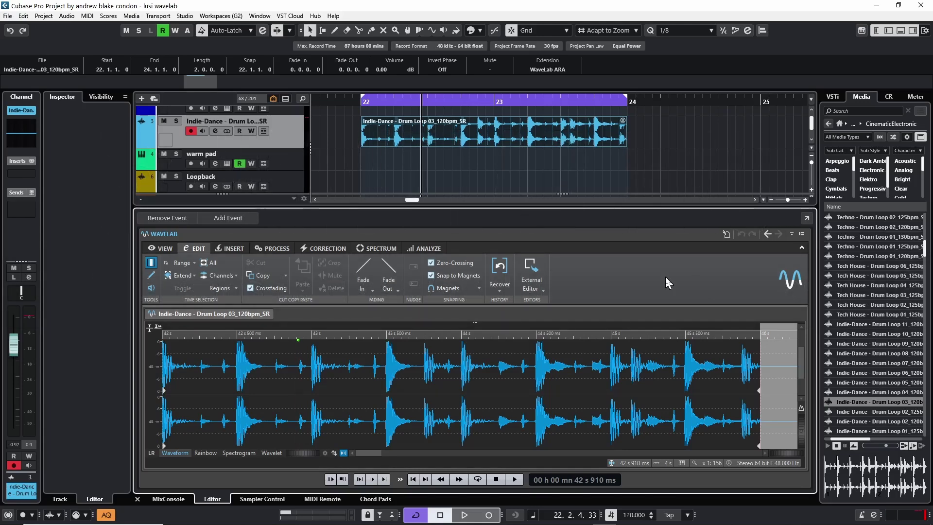
# - Apply the WaveLab ARA extension to the Indie-Dance drum loop event from the Audio > Extensions menu
pyautogui.click(67, 15)
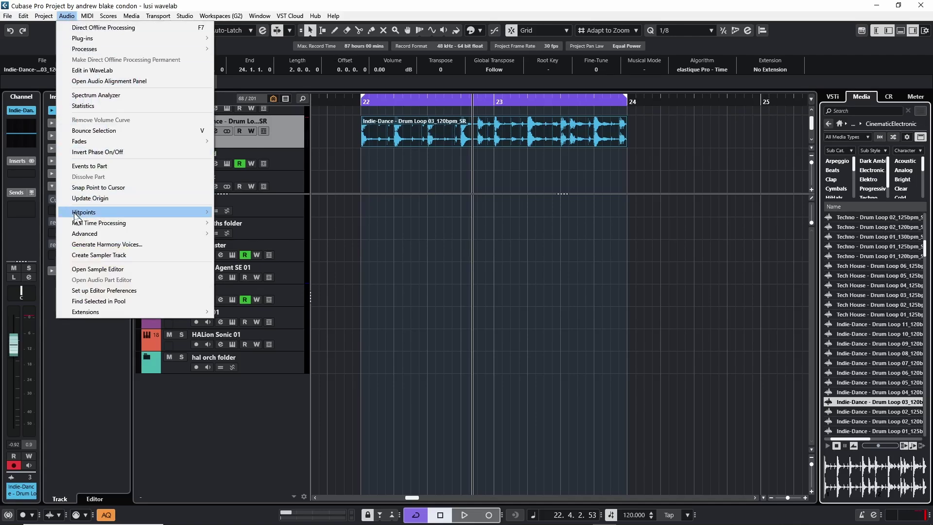
pyautogui.moveTo(77, 312)
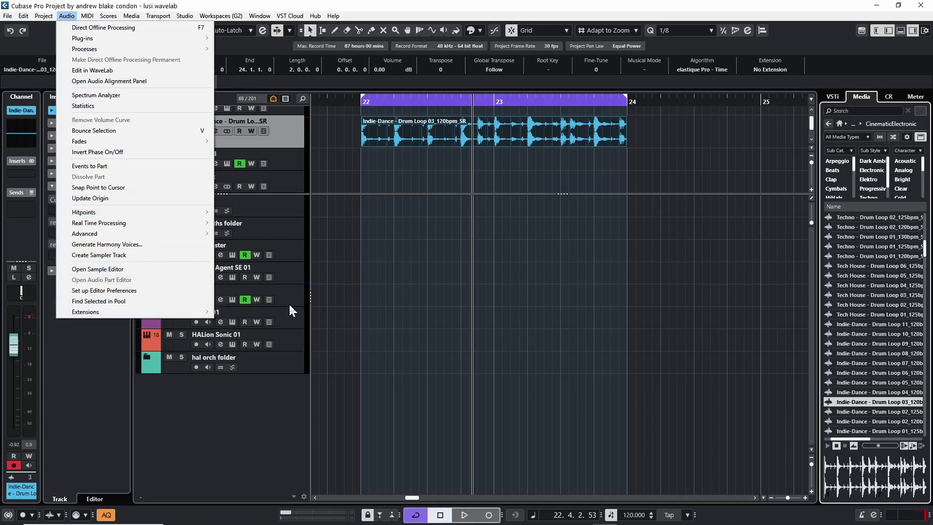
pyautogui.moveTo(171, 313)
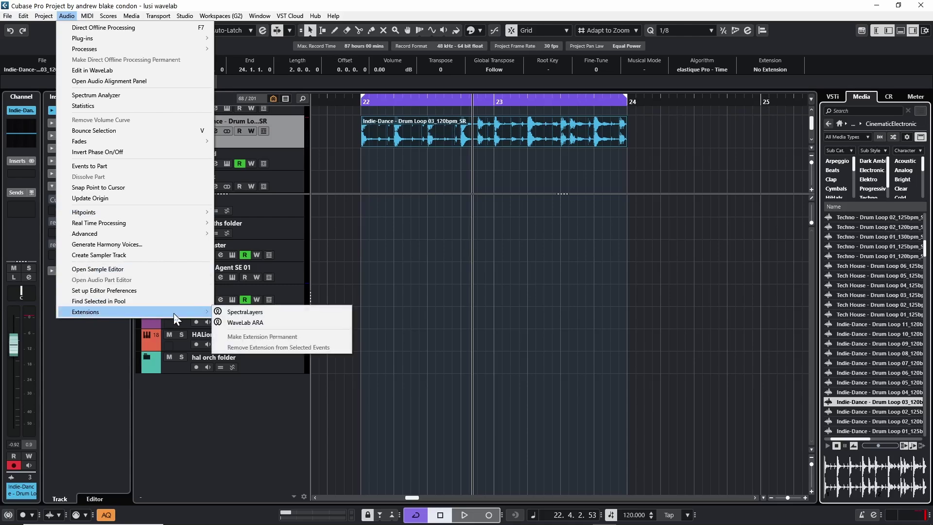
pyautogui.click(249, 323)
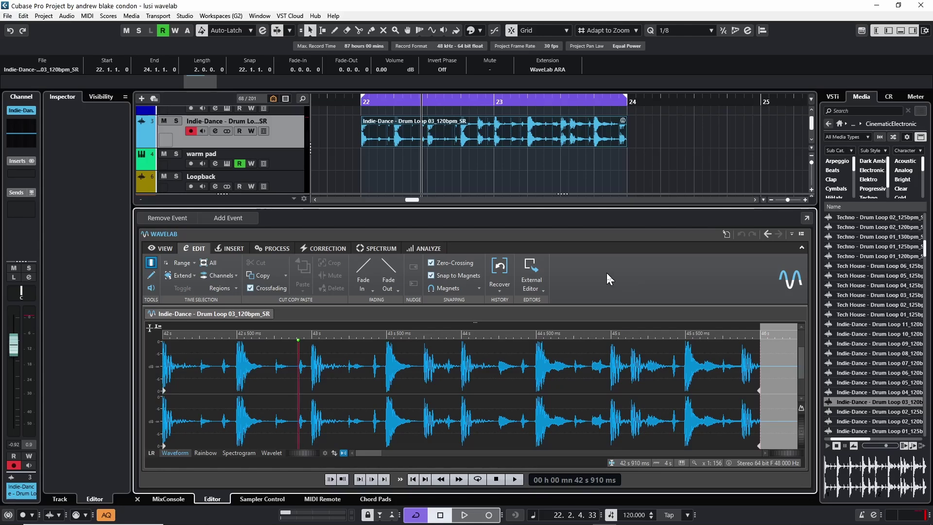
# - Play and stop the drum loop, then set the edit position to about 43 s
pyautogui.press('space')
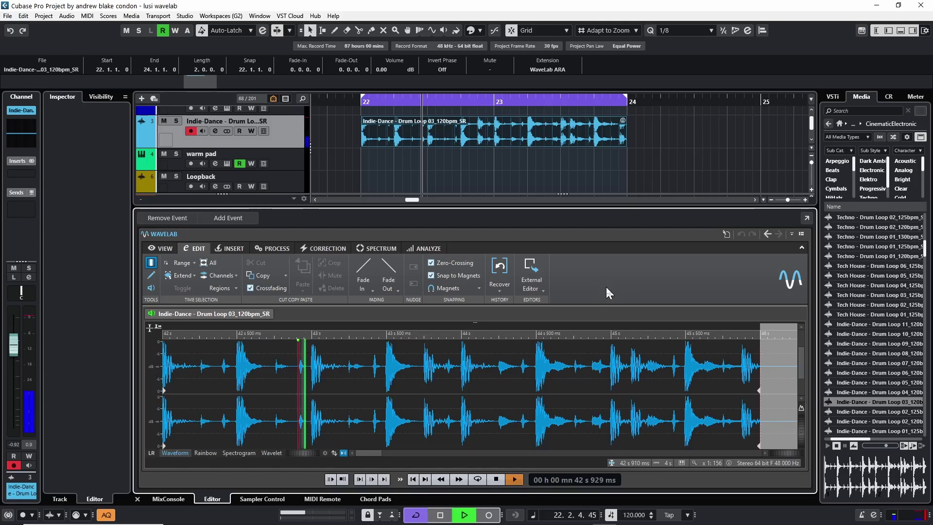
pyautogui.press('space')
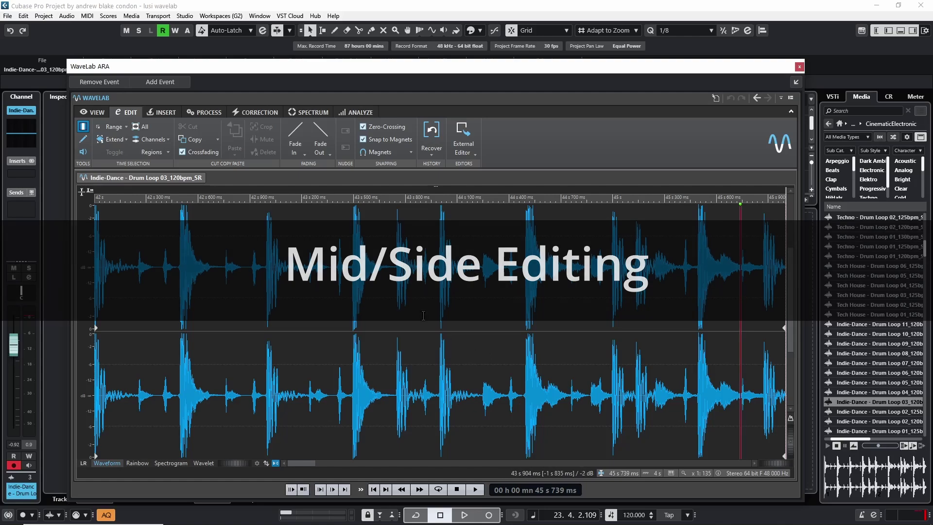
pyautogui.click(275, 384)
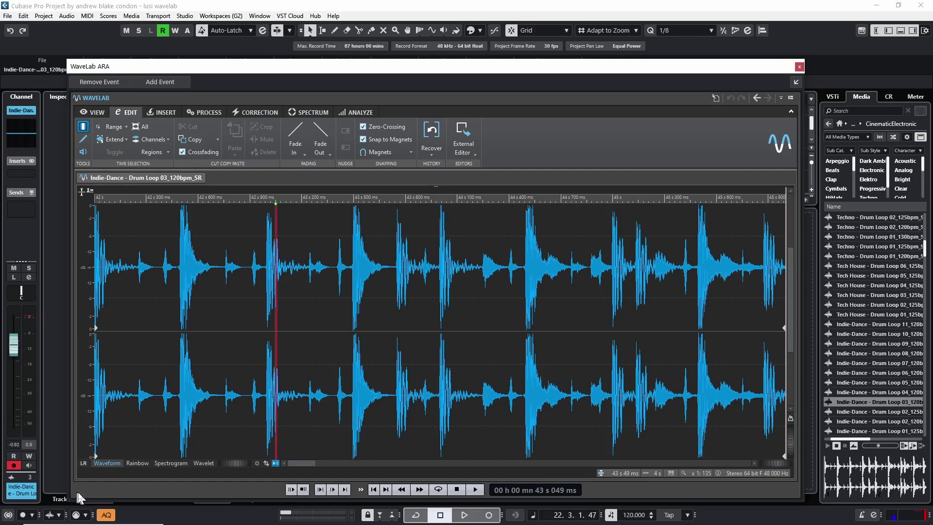
# - Switch the waveform to Mid/Side display and briefly play the drum loop
pyautogui.click(84, 464)
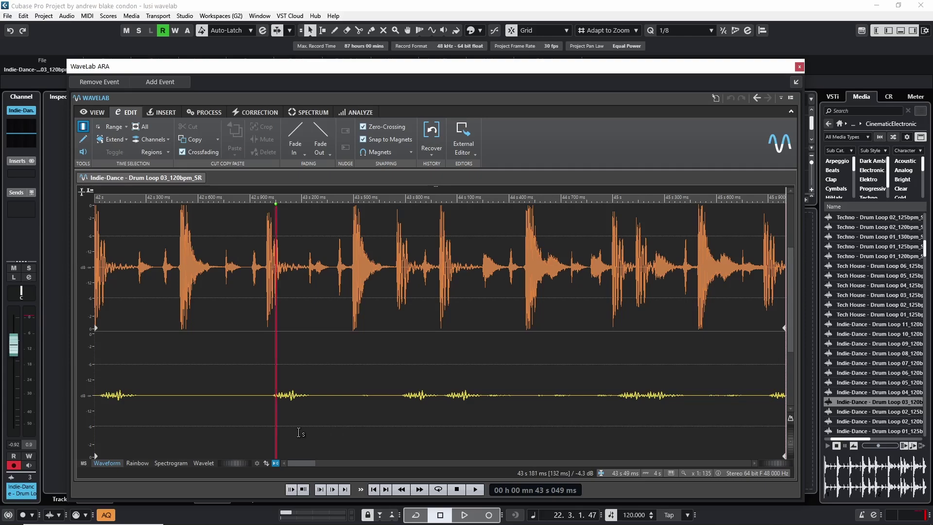
pyautogui.click(475, 491)
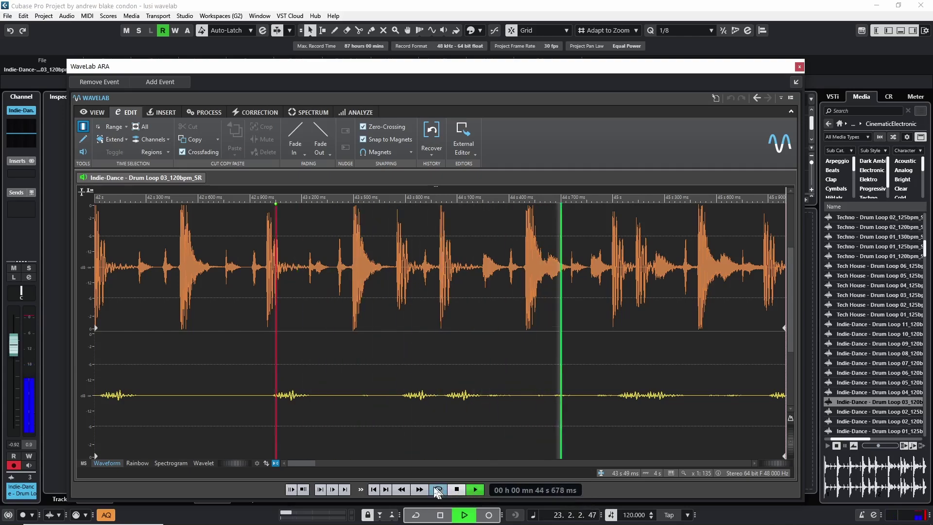
pyautogui.click(457, 490)
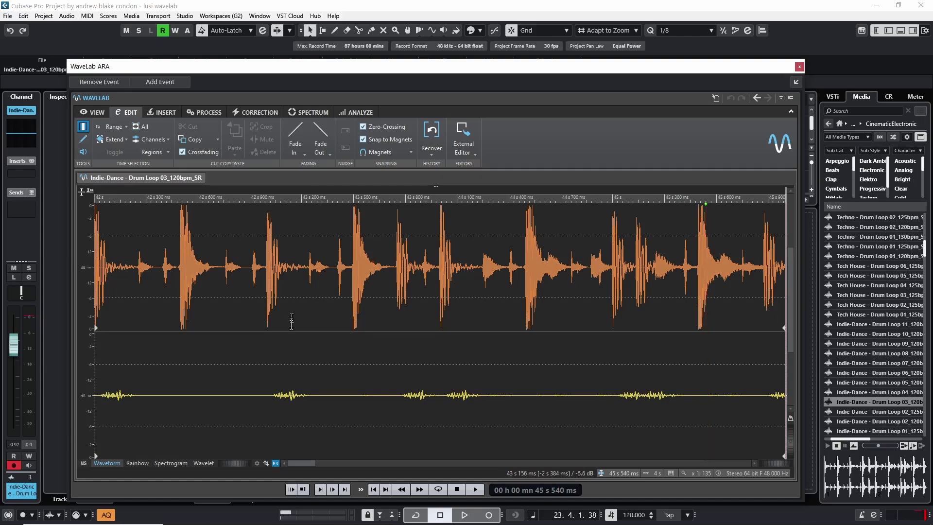
# - Select the whole Mid channel of the drum loop and mute it
pyautogui.click(296, 253)
pyautogui.hotkey('ctrl', 'a')
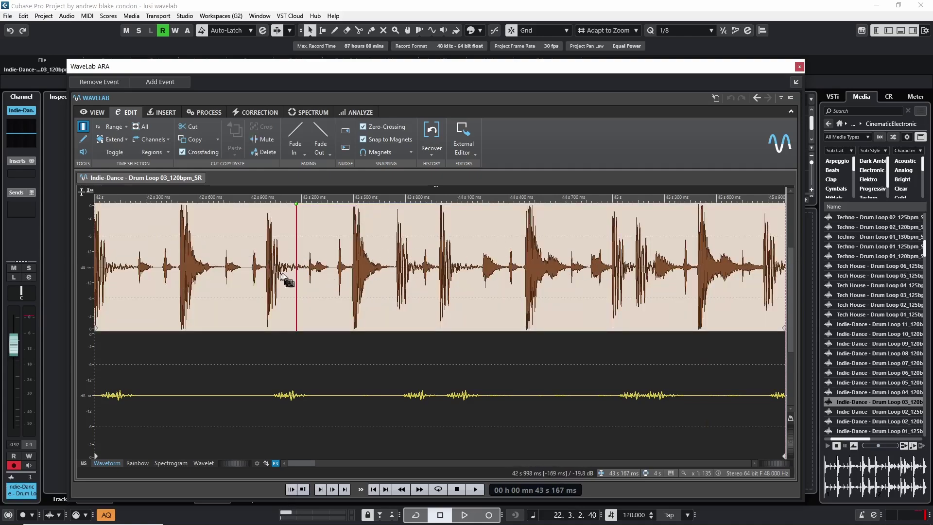
pyautogui.rightClick(295, 250)
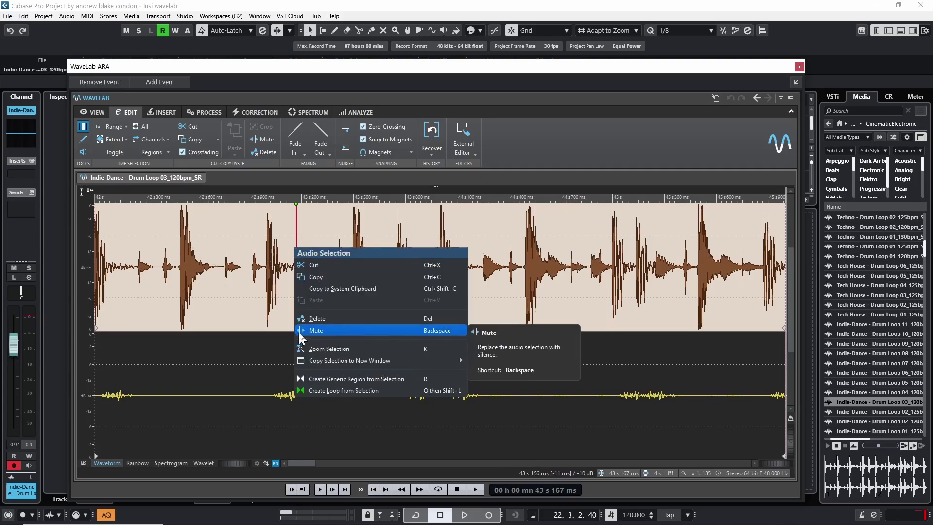
pyautogui.click(401, 330)
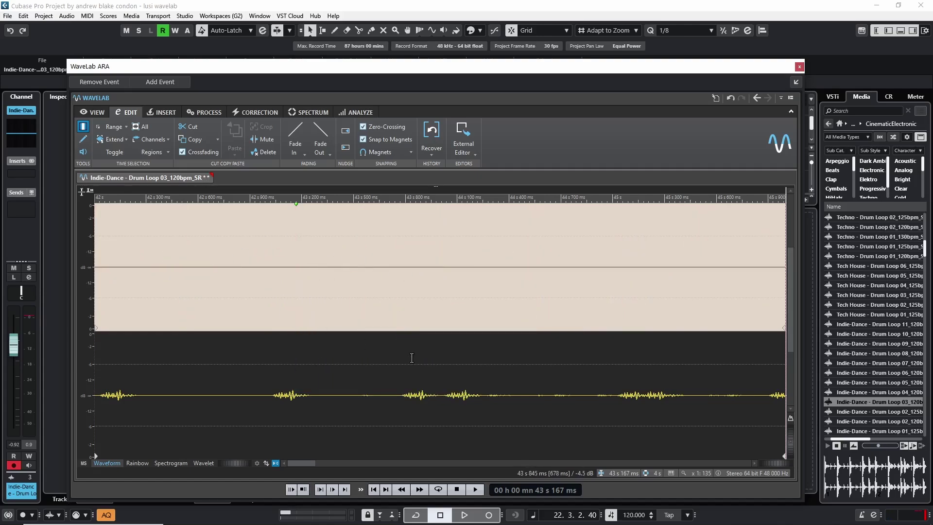
# - Loop-play the Side-only drum loop, then select and clear a short Side range
pyautogui.click(438, 489)
pyautogui.click(476, 489)
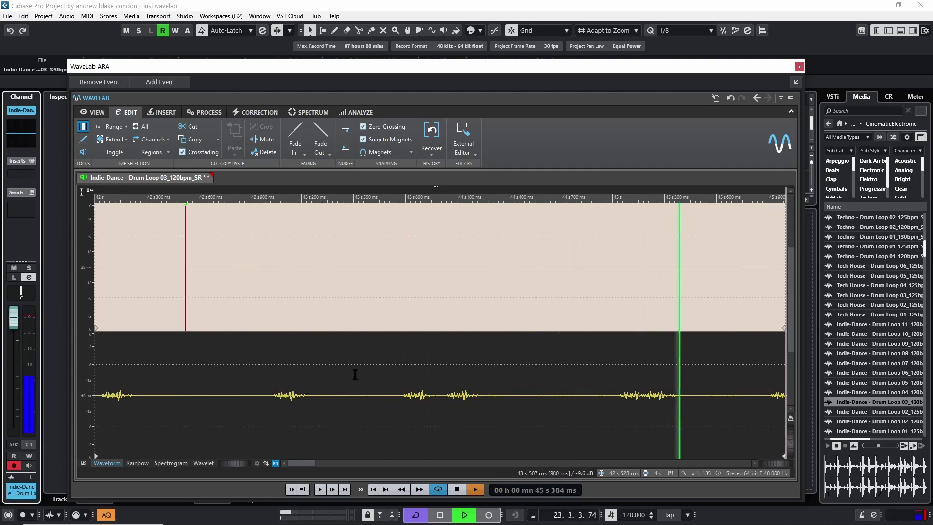
pyautogui.press('space')
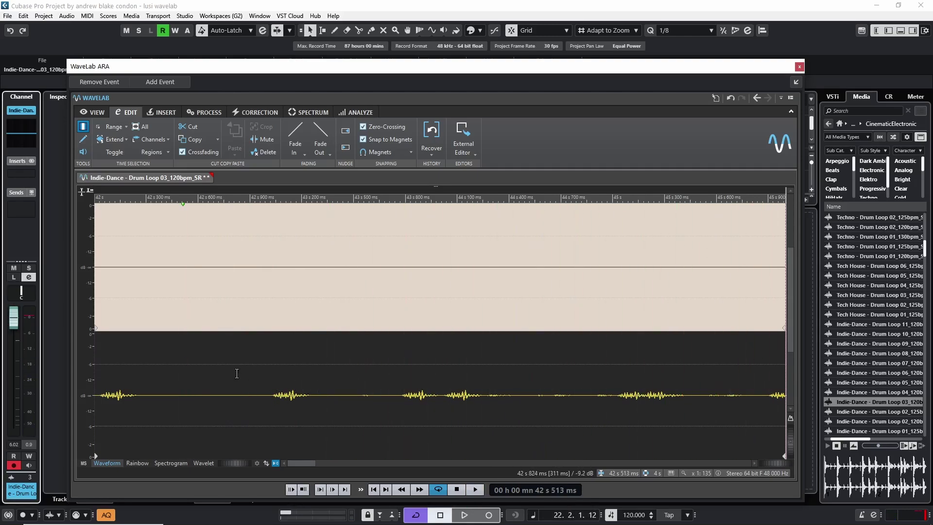
pyautogui.moveTo(237, 391); pyautogui.dragTo(359, 400)
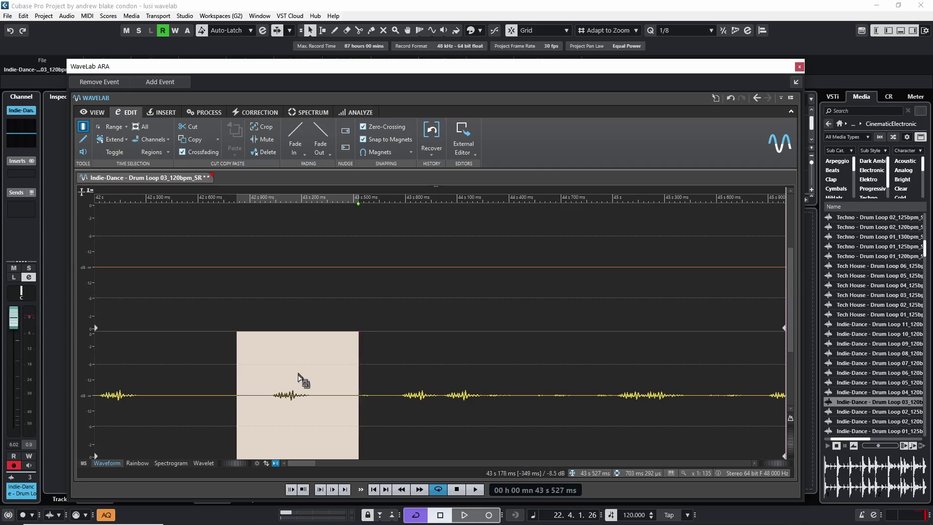
pyautogui.click(326, 415)
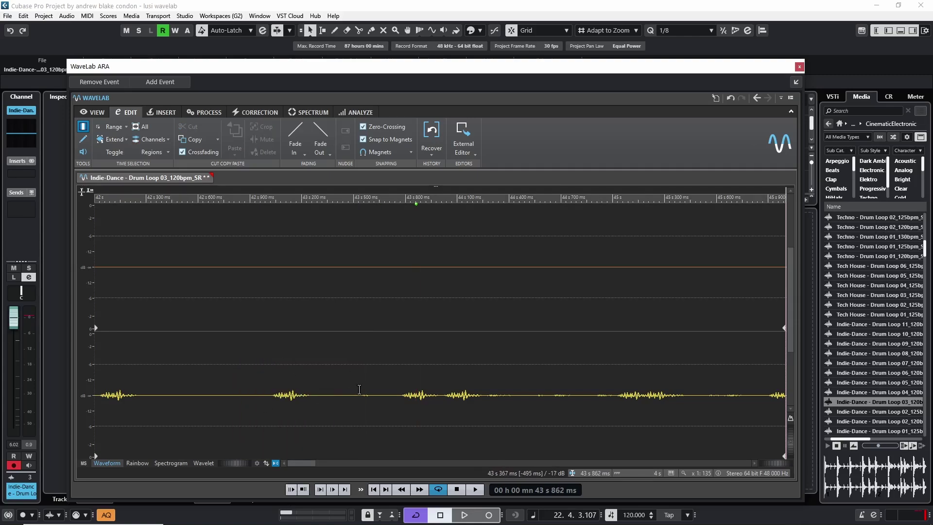
# - Dock the WaveLab editor and make the WaveLab ARA extension permanent on the drum loop
pyautogui.hotkey('ctrl', 'e')
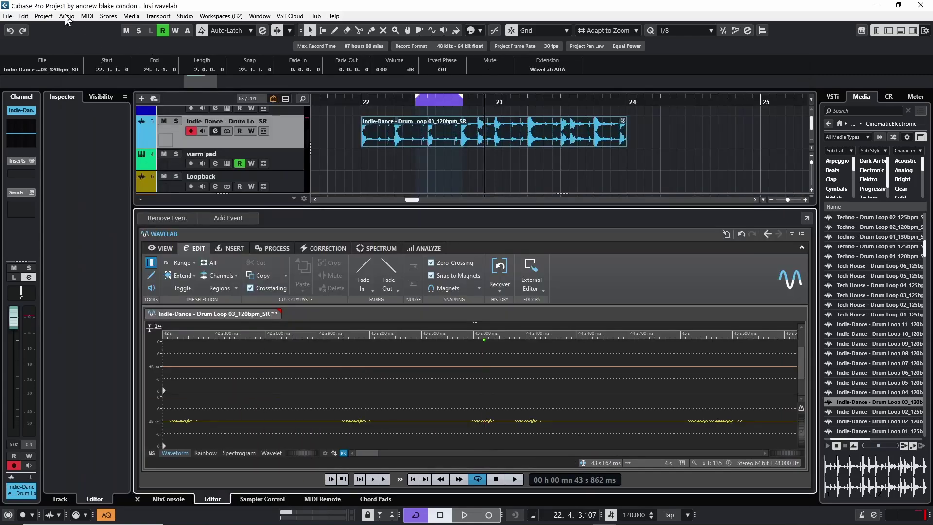
pyautogui.click(67, 16)
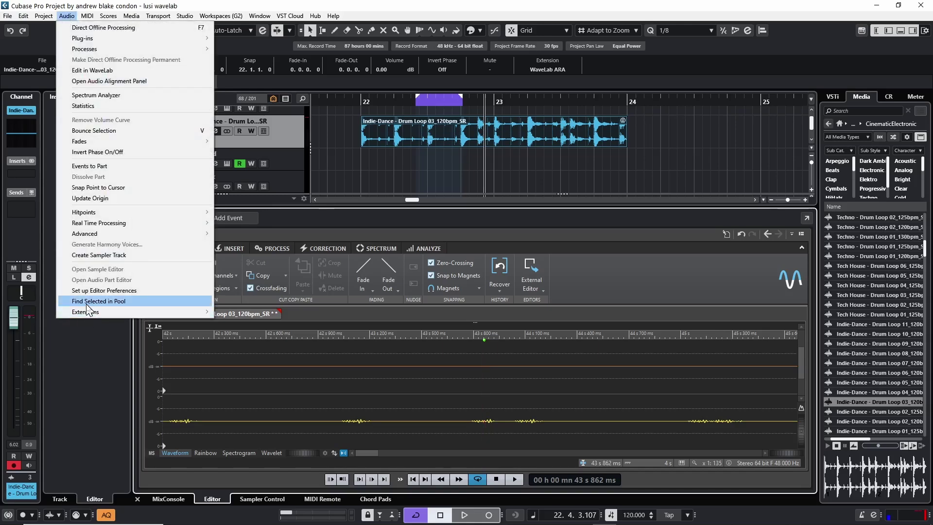
pyautogui.moveTo(90, 311)
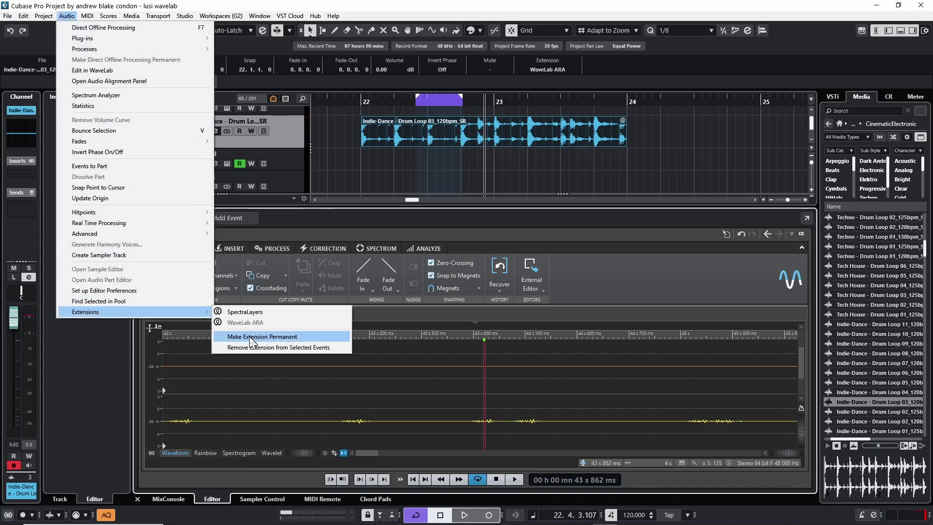
pyautogui.click(251, 337)
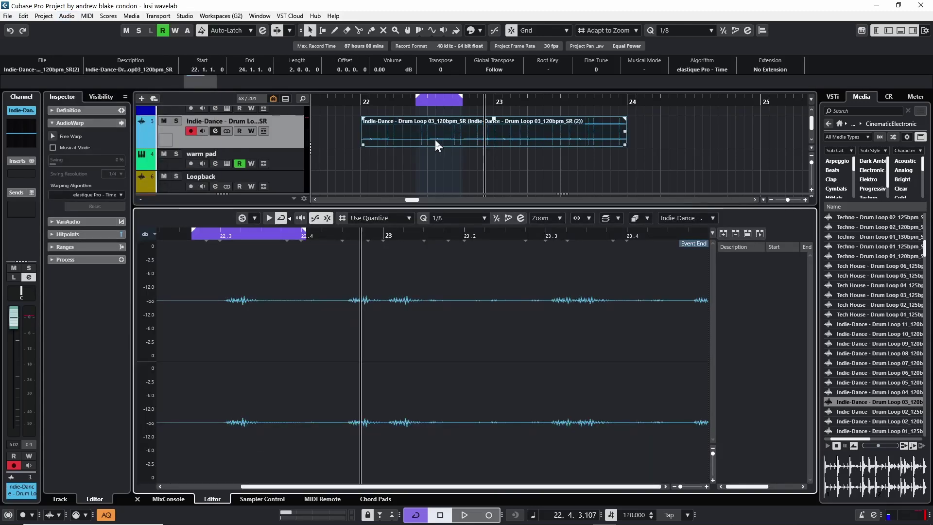
# - Select the rendered (2) drum loop event, set the locators around it, and play it
pyautogui.click(397, 130)
pyautogui.press('p')
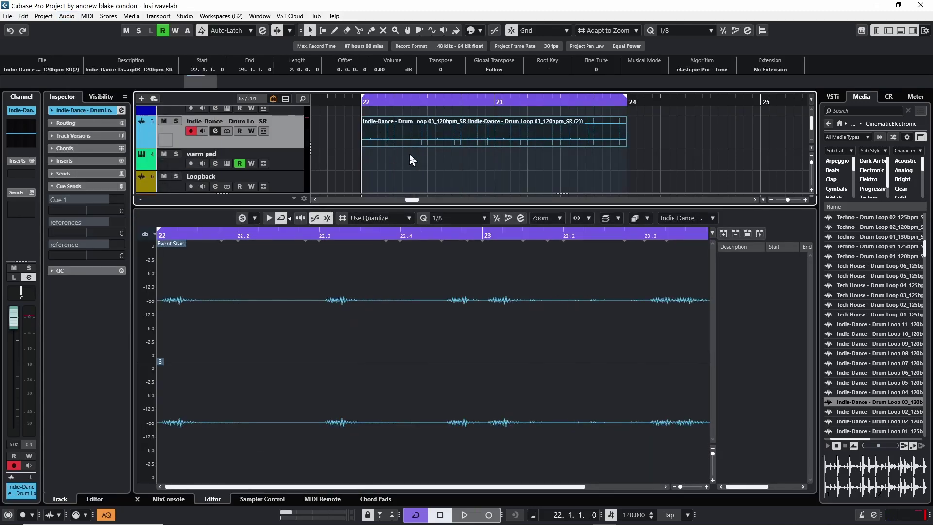
pyautogui.press('space')
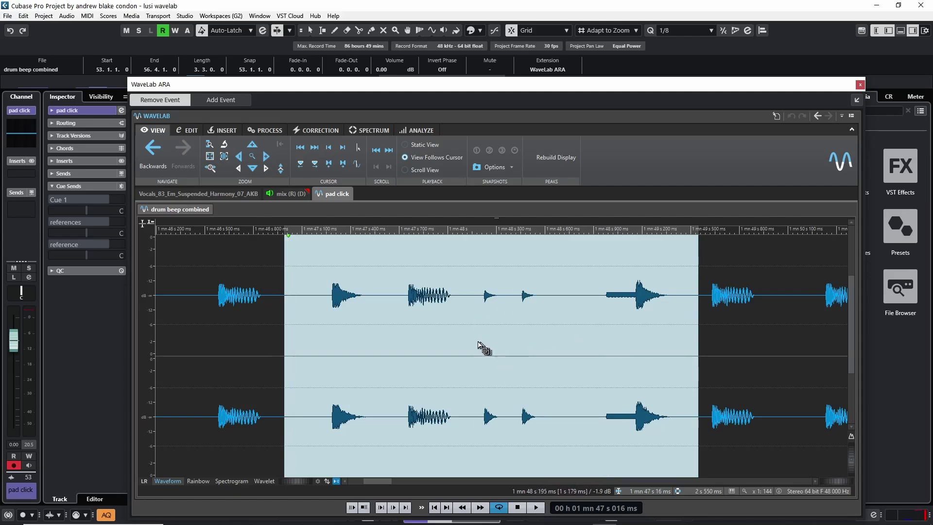
# - Start playback of drum beep combined from about 1 min 49 s
pyautogui.click(590, 350)
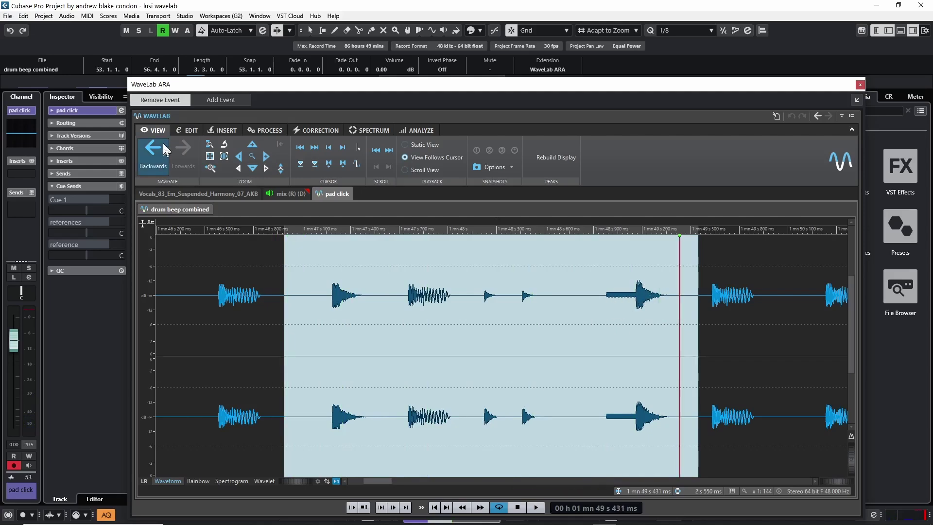
pyautogui.click(377, 129)
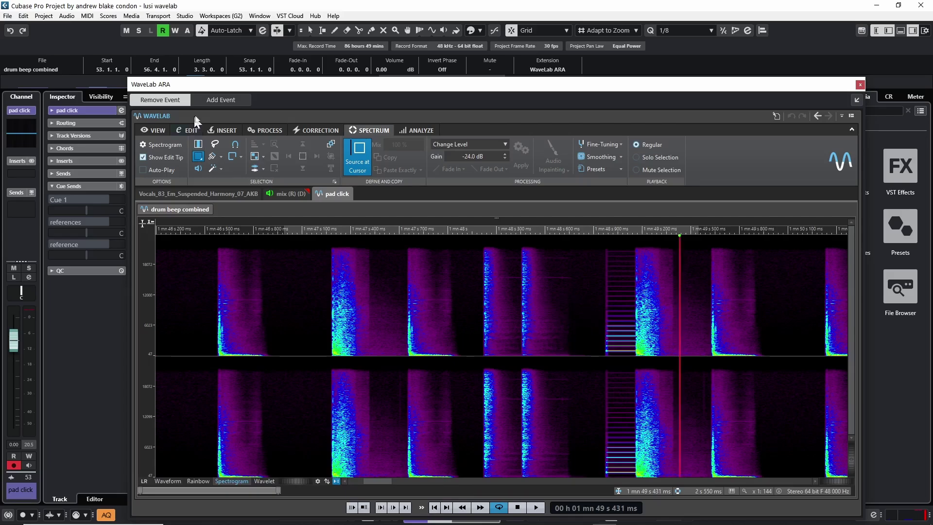
pyautogui.moveTo(250, 85); pyautogui.dragTo(209, 78)
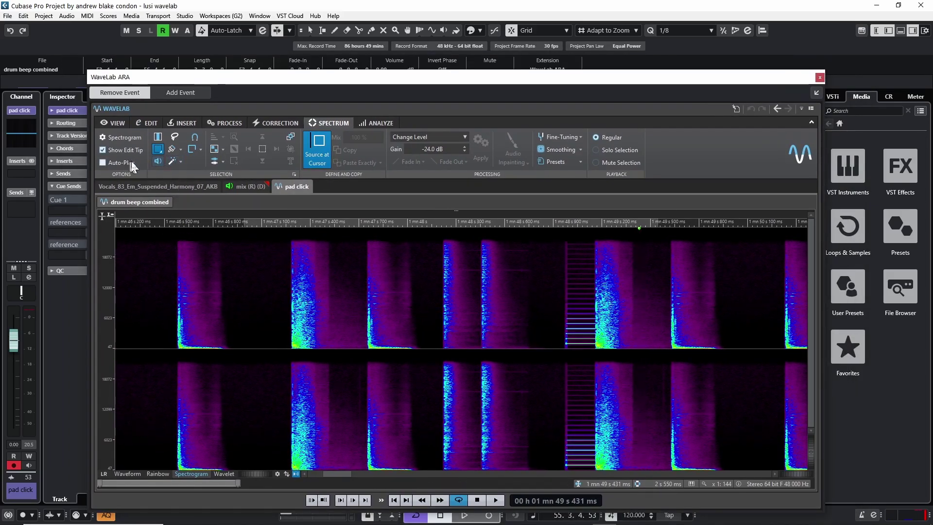
# - Switch to time-range selection, clear it, play from the spectrogram, and enable Source at Cursor
pyautogui.click(158, 162)
pyautogui.click(325, 290)
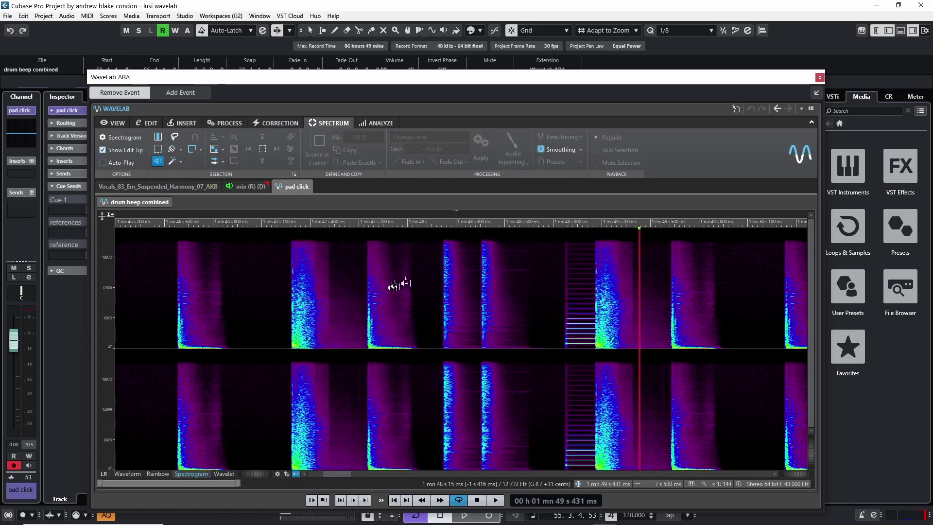
pyautogui.click(523, 291)
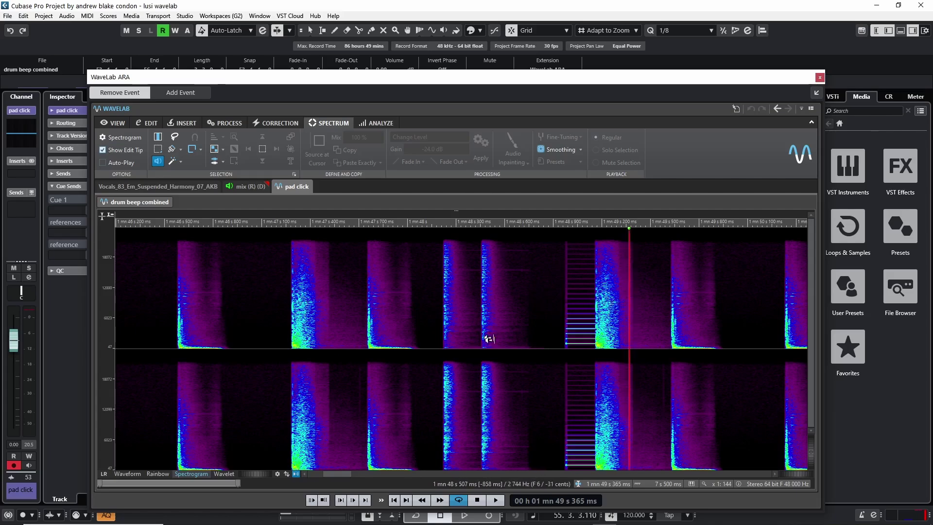
pyautogui.click(158, 150)
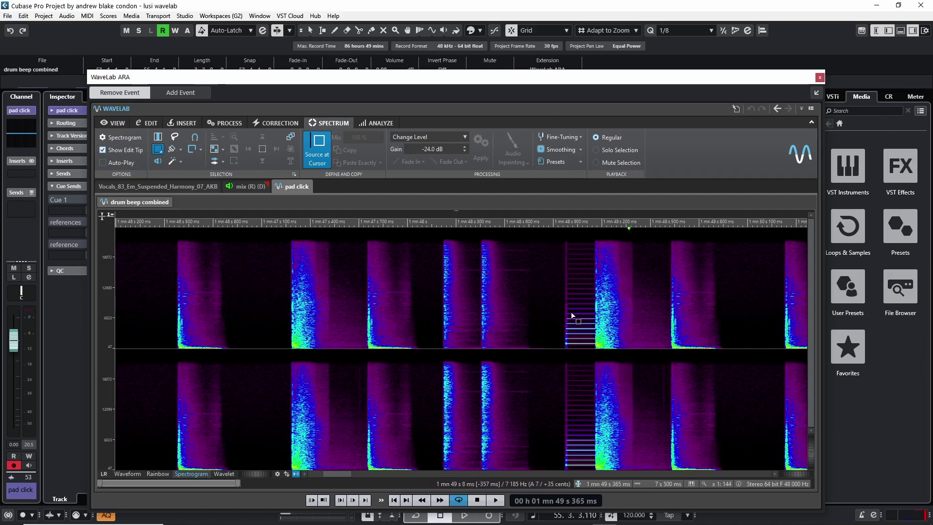
# - Set the cursor at 1 mn 46 s 911 ms and replace the click's high-frequency noise band
pyautogui.click(232, 224)
pyautogui.moveTo(563, 242); pyautogui.dragTo(596, 354)
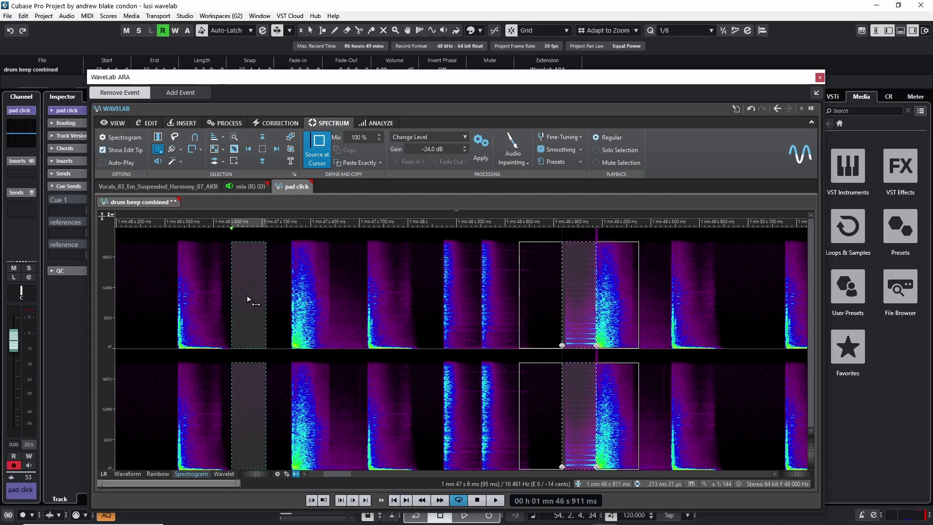
pyautogui.press('Escape')
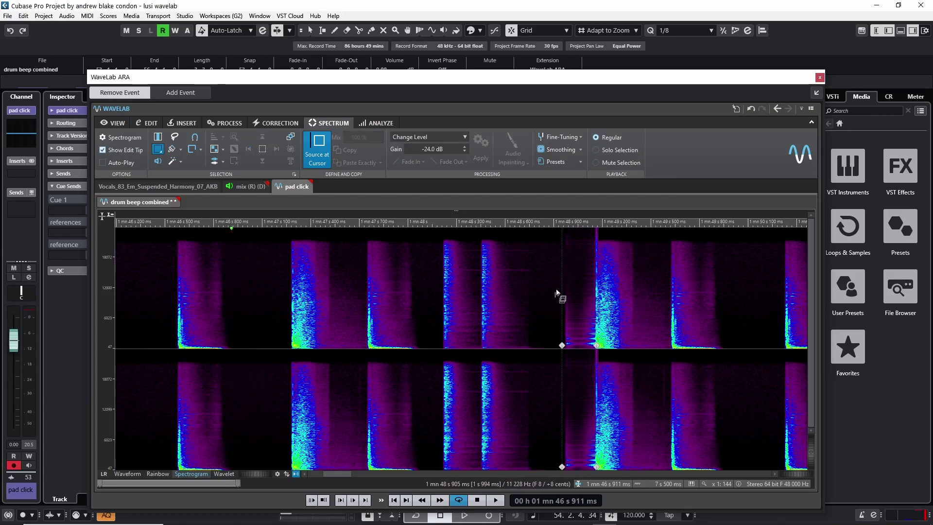
# - Paste Exactly the quiet-gap material over the remaining click residue and play back to check
pyautogui.moveTo(563, 281); pyautogui.dragTo(597, 348)
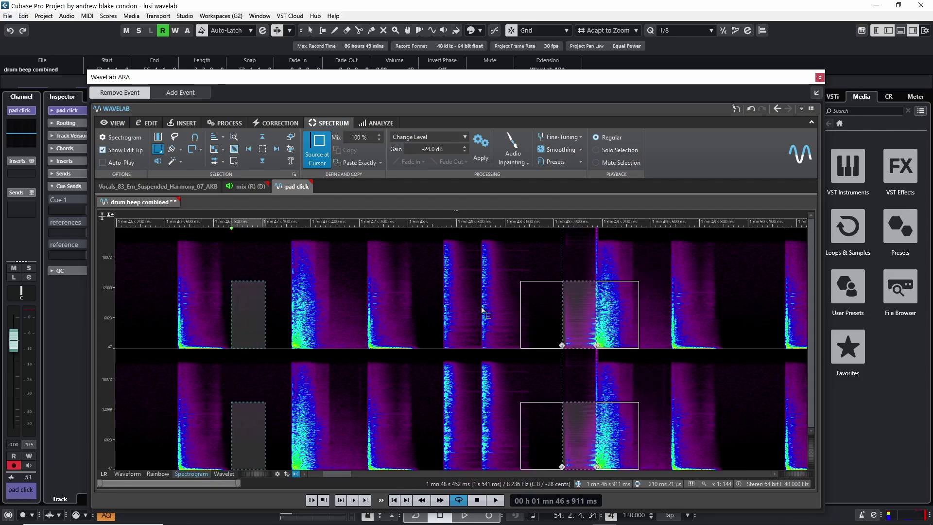
pyautogui.click(353, 163)
pyautogui.click(376, 298)
pyautogui.press('space')
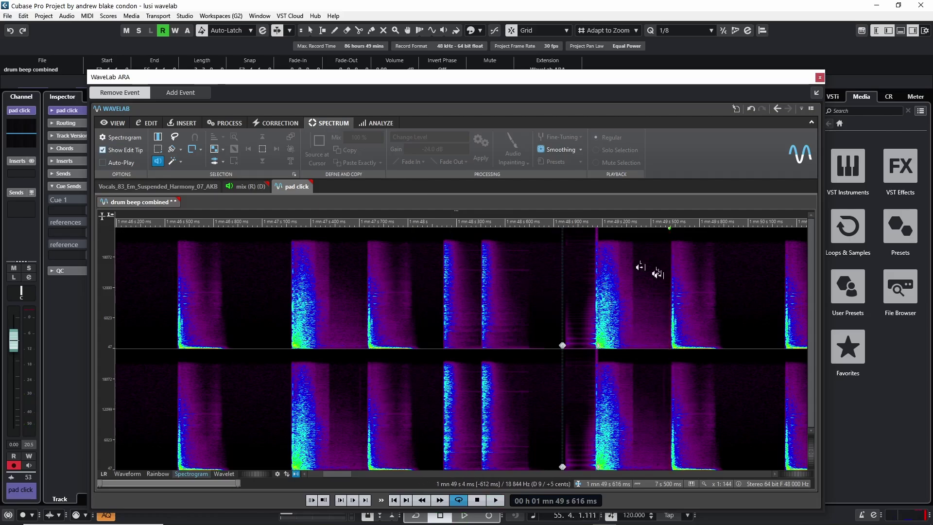
# - Inpaint the low-frequency click residue near 1 mn 49 s, play it back, and brighten the spectrogram
pyautogui.moveTo(560, 305); pyautogui.dragTo(595, 363)
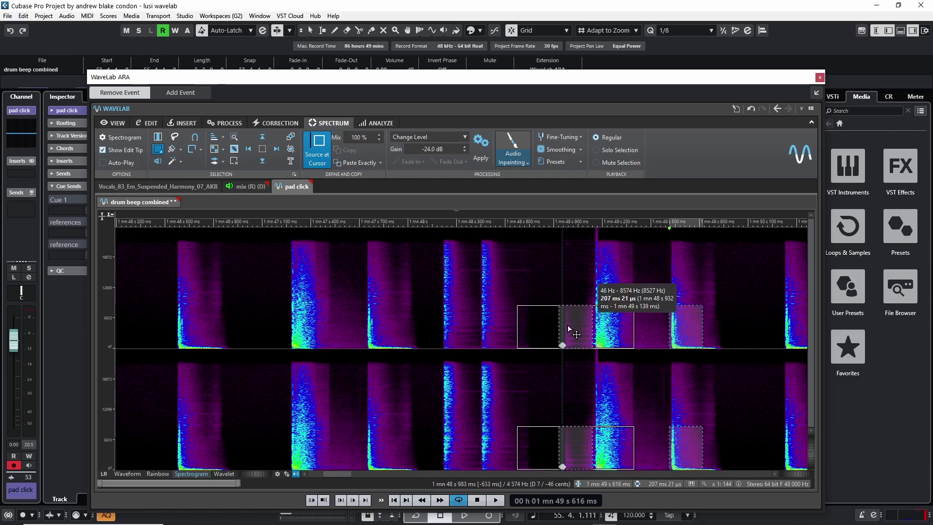
pyautogui.click(512, 146)
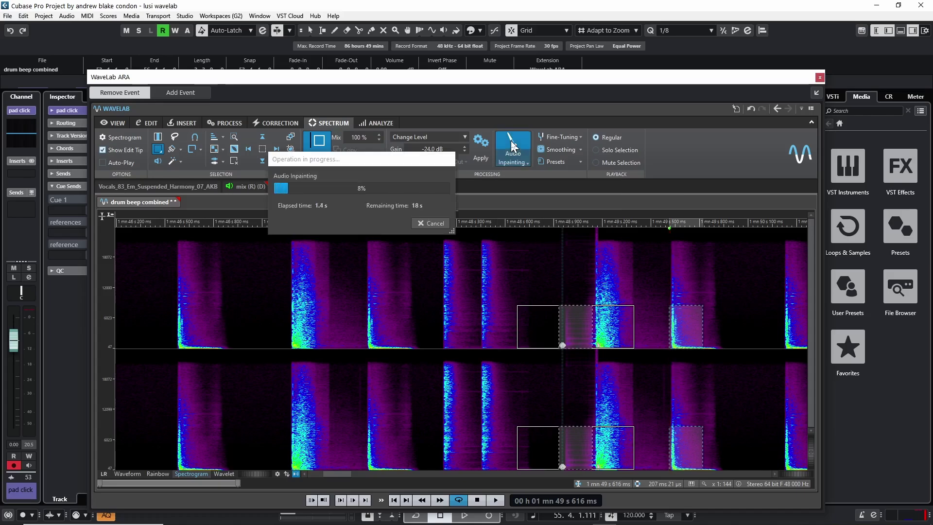
pyautogui.click(422, 318)
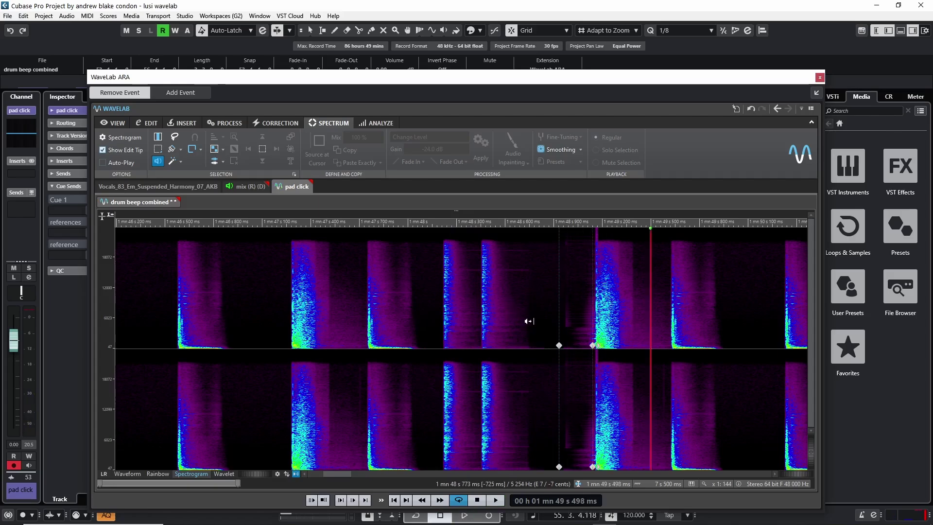
pyautogui.click(229, 483)
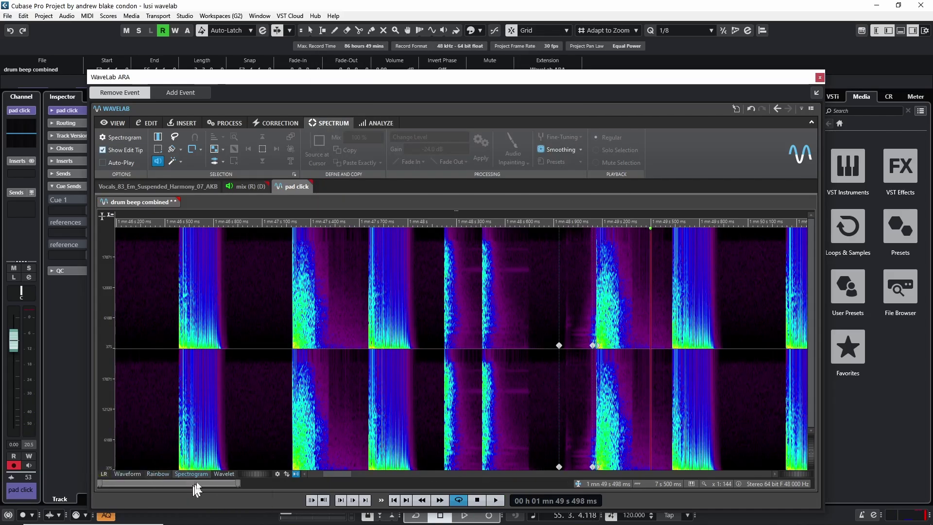
# - Switch the repaired clip's editor view to the Wavelet display
pyautogui.click(225, 475)
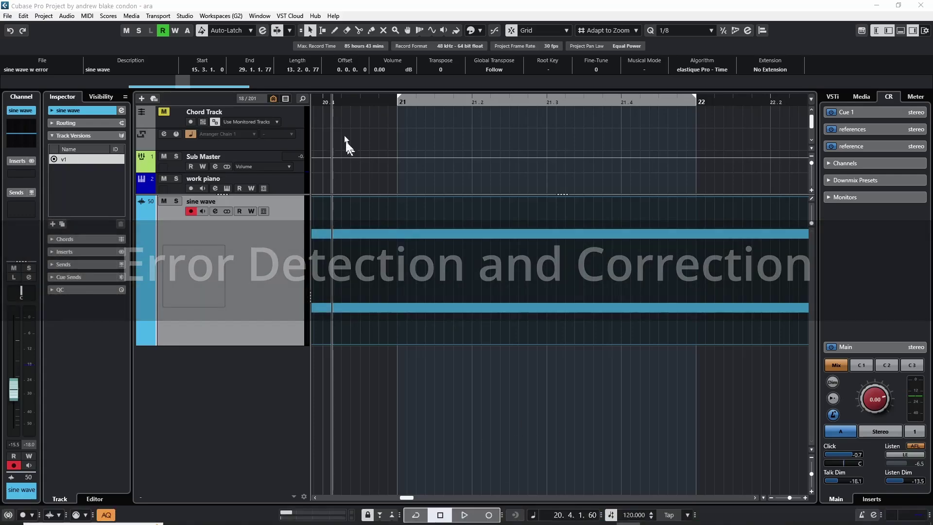
# - Play the sine wave track and zoom in on the glitch in the 'sine wave w error' event
pyautogui.press('space')
pyautogui.press('space')
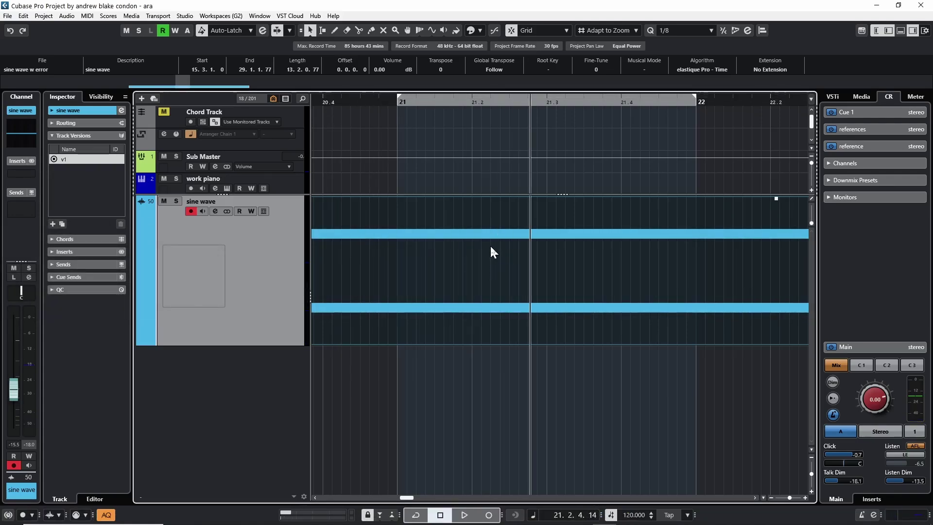
pyautogui.click(489, 308)
pyautogui.scroll(5, 490, 306)
pyautogui.click(484, 281)
pyautogui.scroll(6, 510, 268)
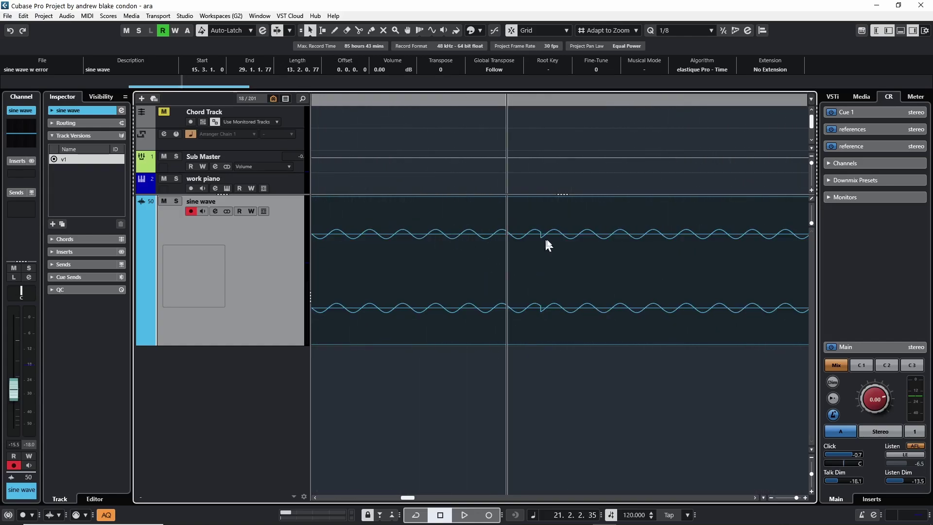
# - Open 'sine wave w error' in WaveLab and run Detect All Errors on the whole audio file
pyautogui.doubleClick(577, 275)
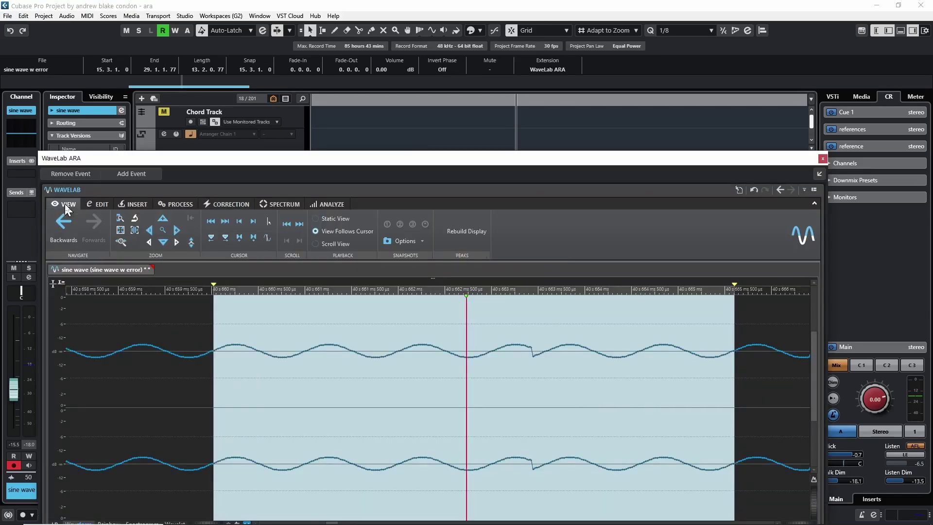
pyautogui.click(224, 203)
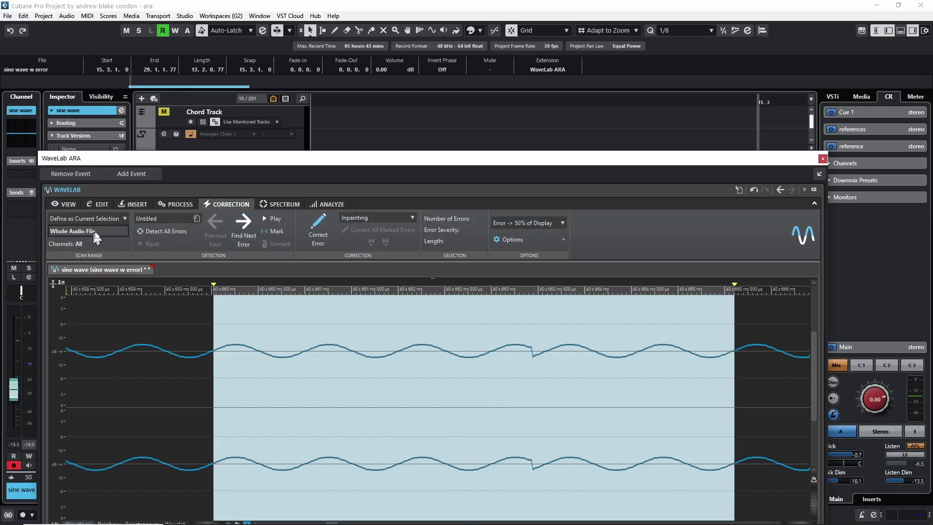
pyautogui.click(165, 231)
# - Set error detection to report Crackle, Clicks and Pops with sensitivity 27
pyautogui.click(147, 217)
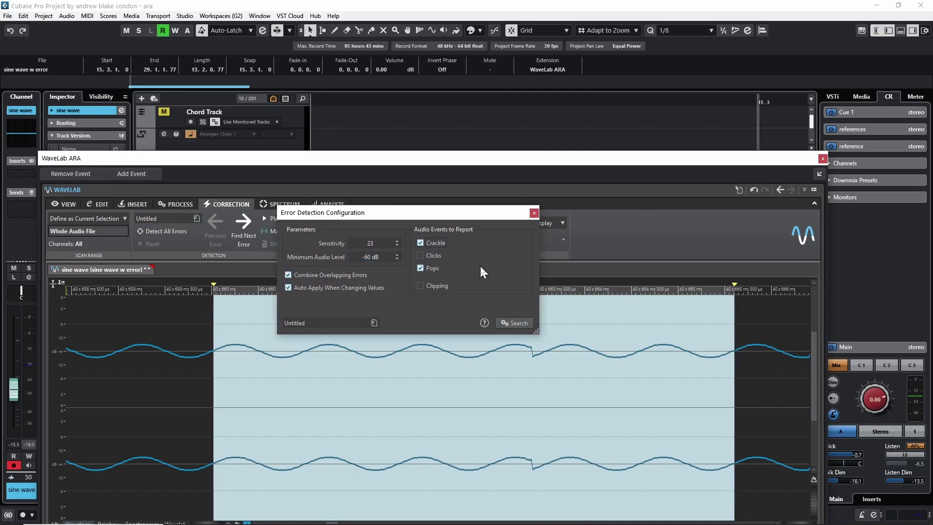
pyautogui.click(421, 256)
pyautogui.click(420, 243)
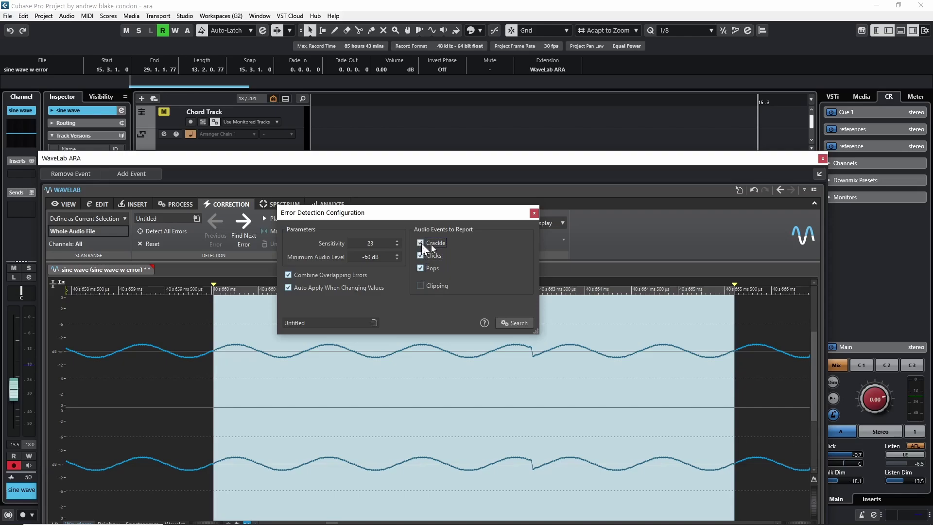
pyautogui.doubleClick(376, 243)
pyautogui.write('30')
pyautogui.press('Return')
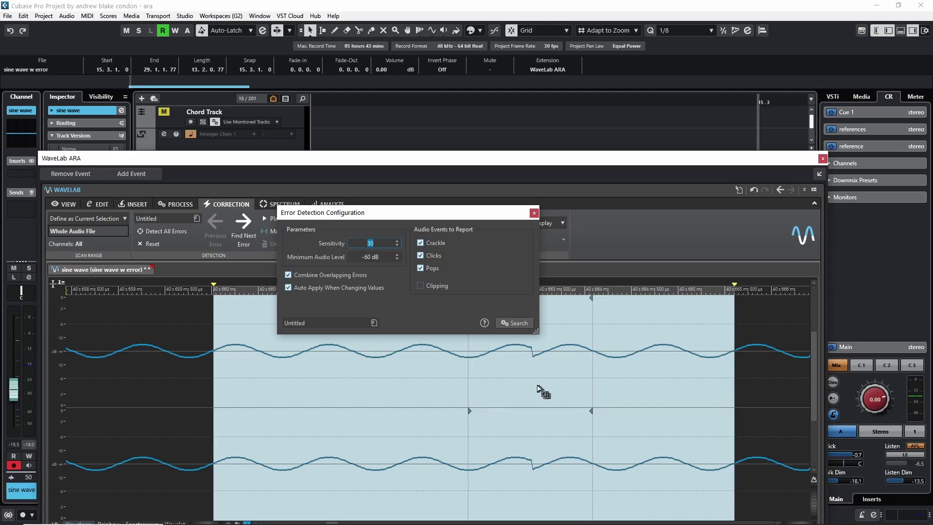
pyautogui.doubleClick(370, 243)
pyautogui.scroll(-3, 378, 243)
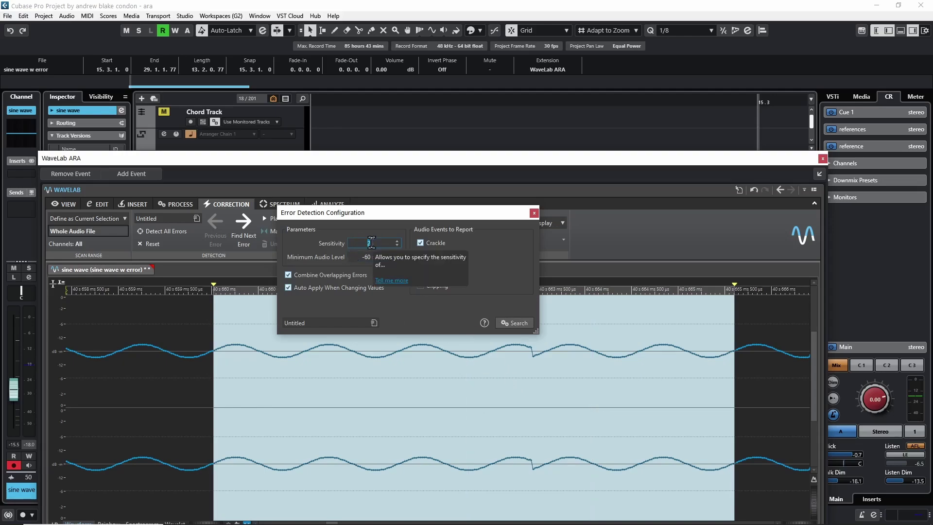
pyautogui.scroll(4, 371, 243)
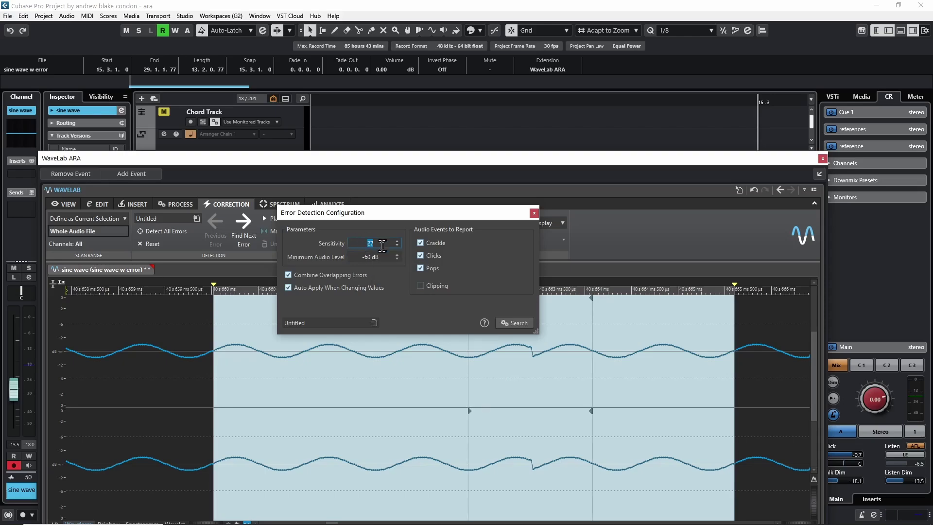
pyautogui.press('Tab')
# - Step through the detected errors until the 1 ms Combi3/Combi4 sine glitch is selected
pyautogui.click(534, 214)
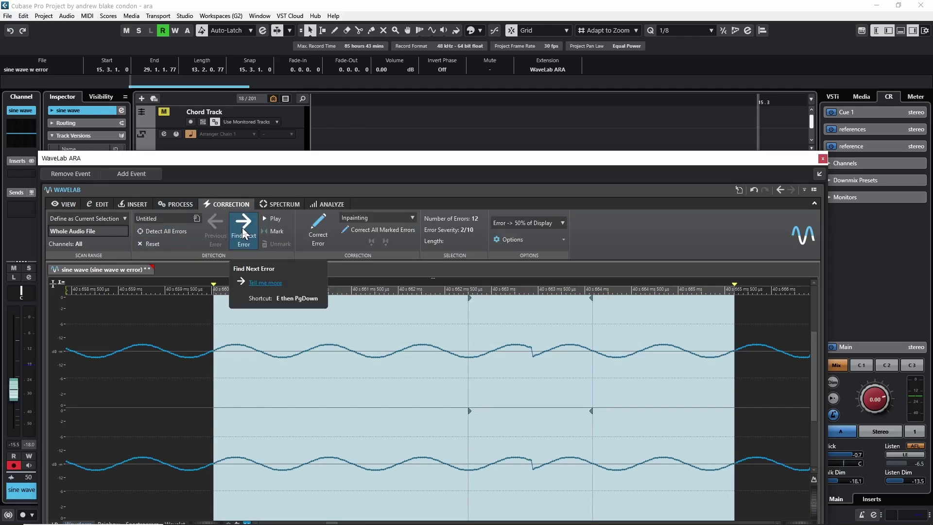
pyautogui.click(243, 234)
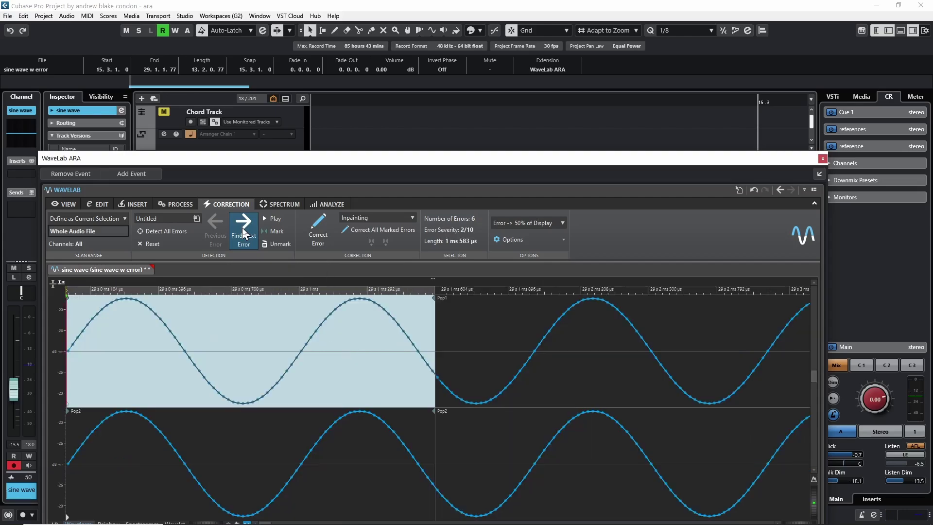
pyautogui.click(244, 234)
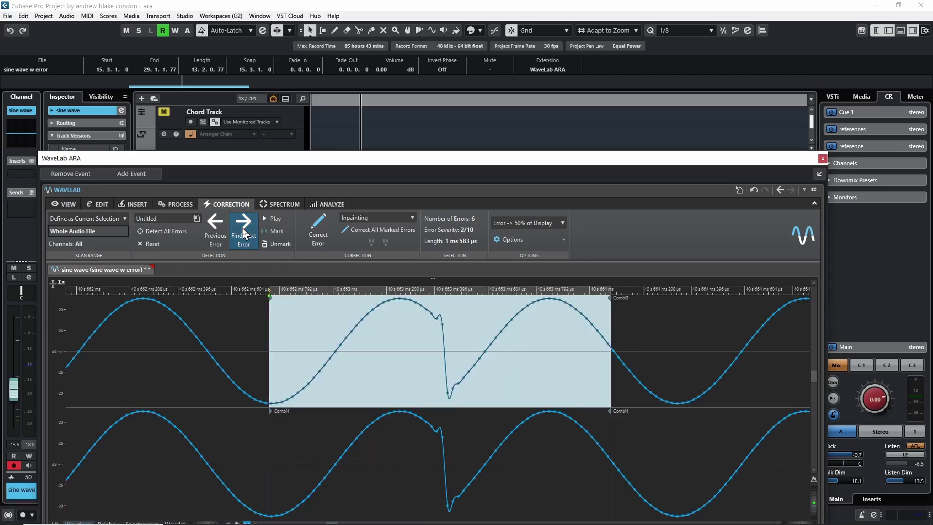
pyautogui.click(209, 221)
pyautogui.click(209, 221)
pyautogui.click(209, 221)
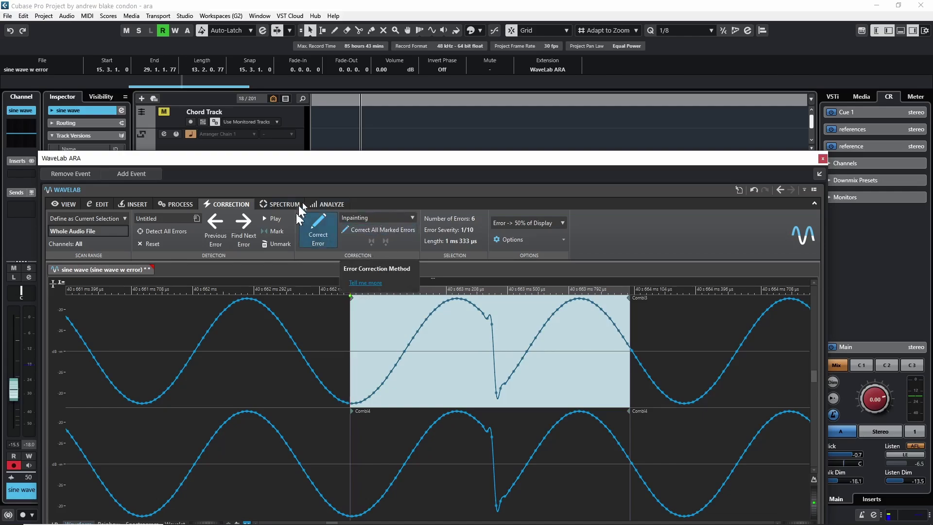
# - Try repairing the glitch with Smooth Pencil Line, then undo it
pyautogui.click(386, 217)
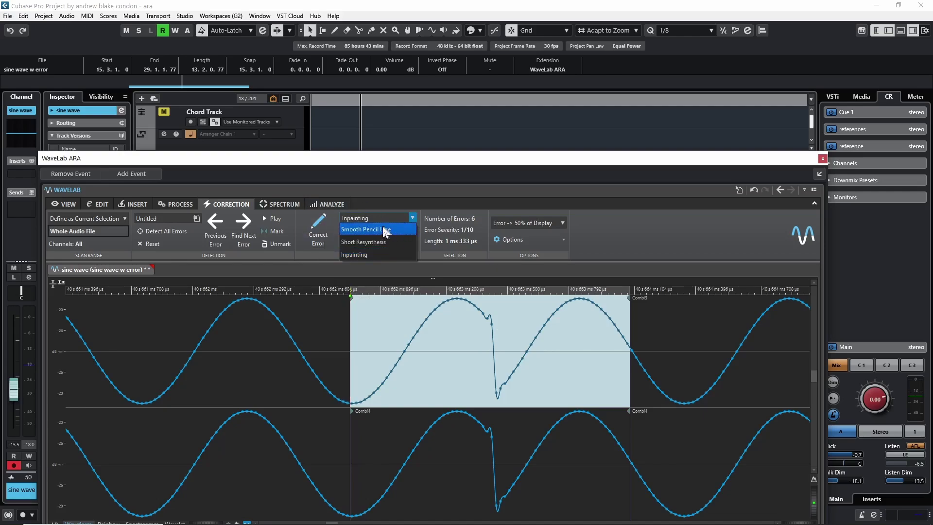
pyautogui.click(365, 254)
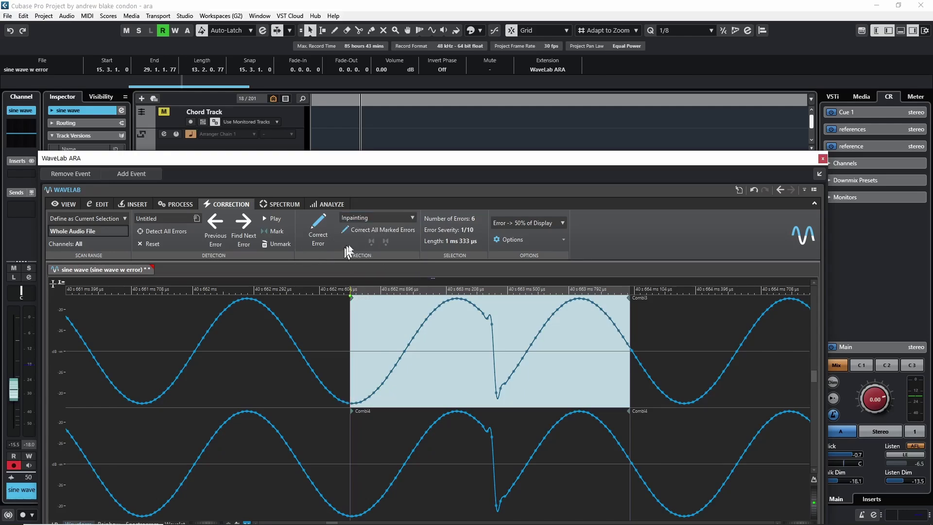
pyautogui.click(374, 218)
pyautogui.click(362, 236)
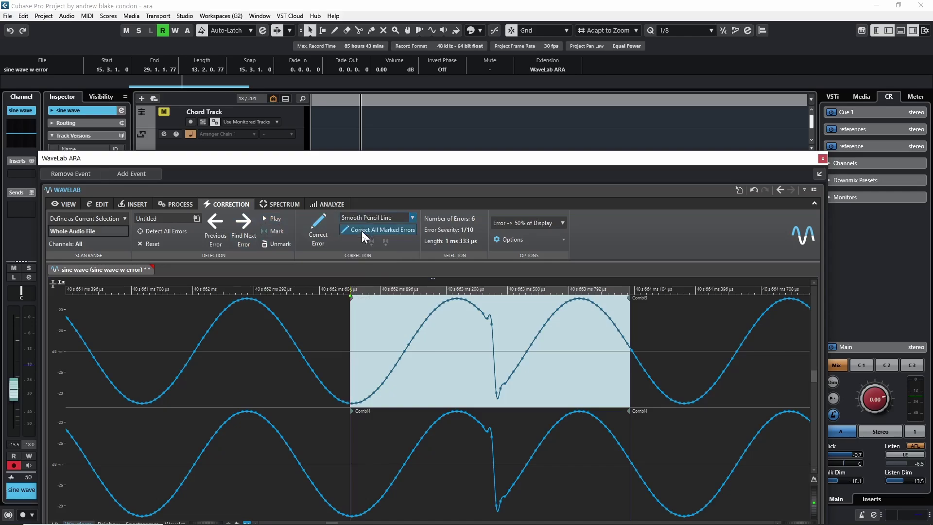
pyautogui.click(315, 227)
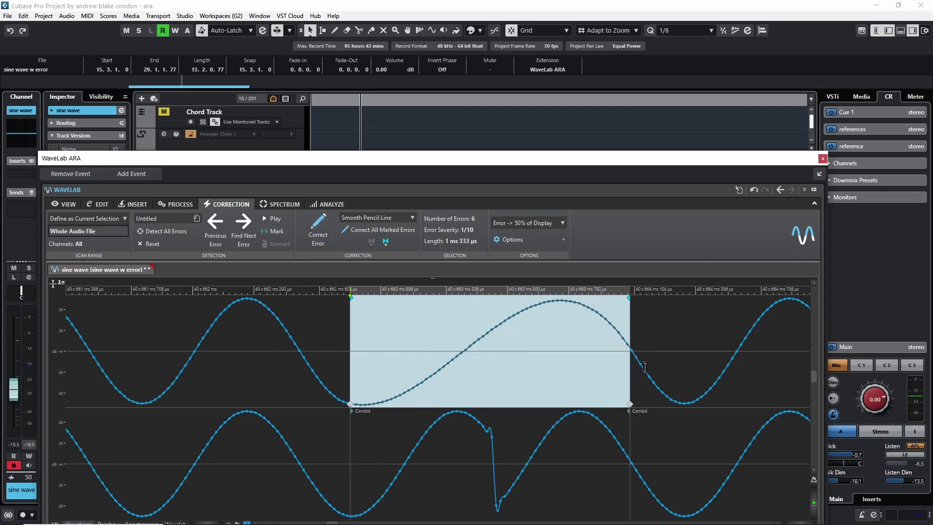
pyautogui.hotkey('ctrl', 'z')
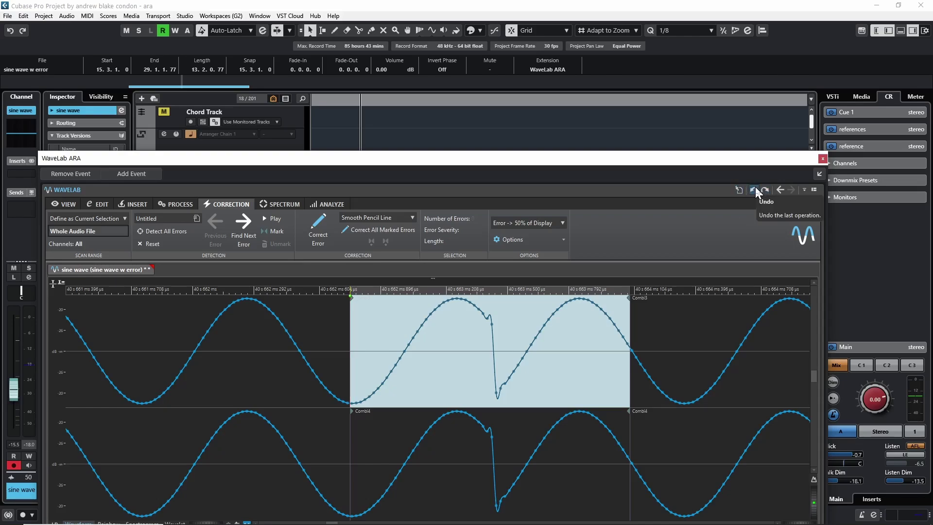
# - Try repairing the glitch with Short Resynthesis, then undo it
pyautogui.click(375, 218)
pyautogui.click(366, 240)
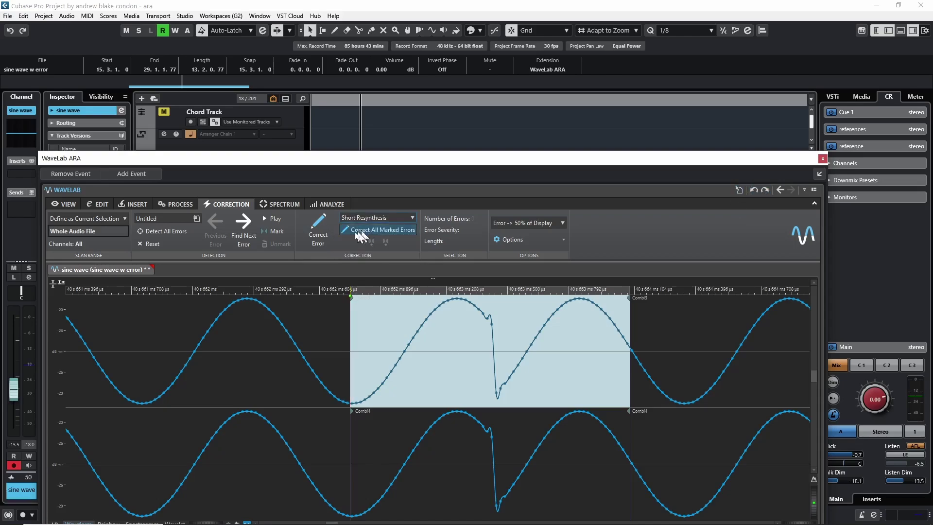
pyautogui.click(320, 224)
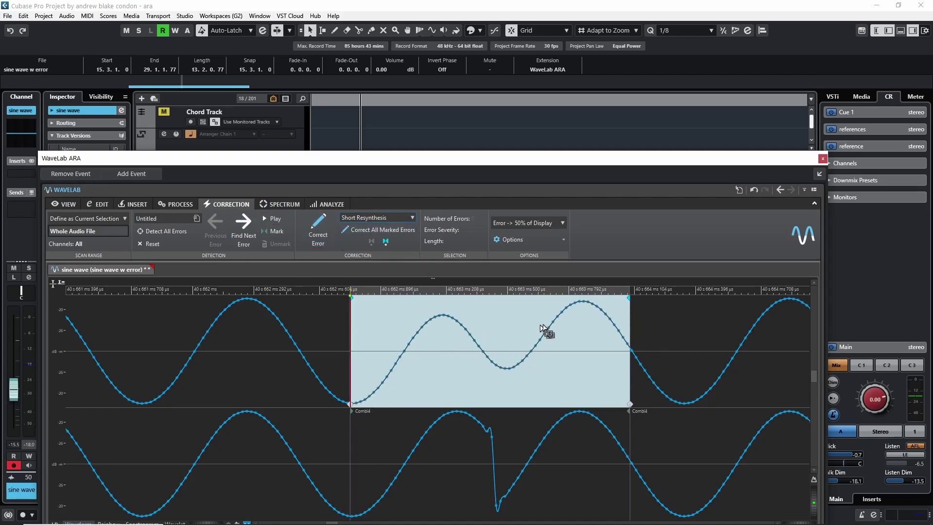
pyautogui.click(754, 190)
# - Repair the upper-channel glitch with the Inpainting correction method
pyautogui.click(412, 218)
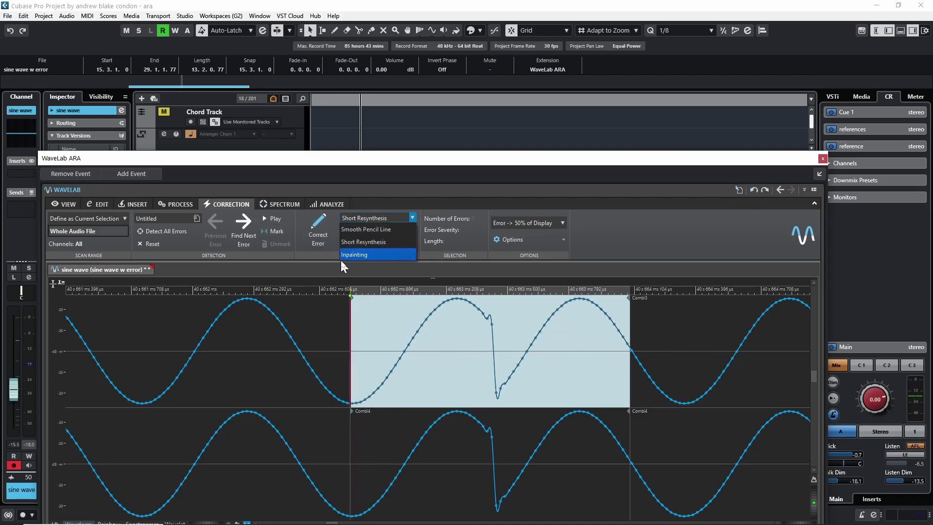
pyautogui.click(347, 255)
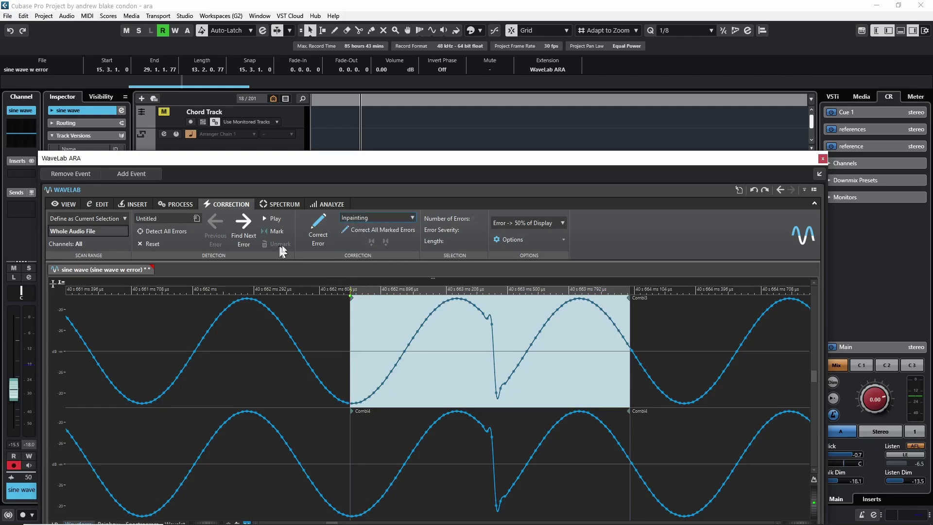
pyautogui.click(319, 236)
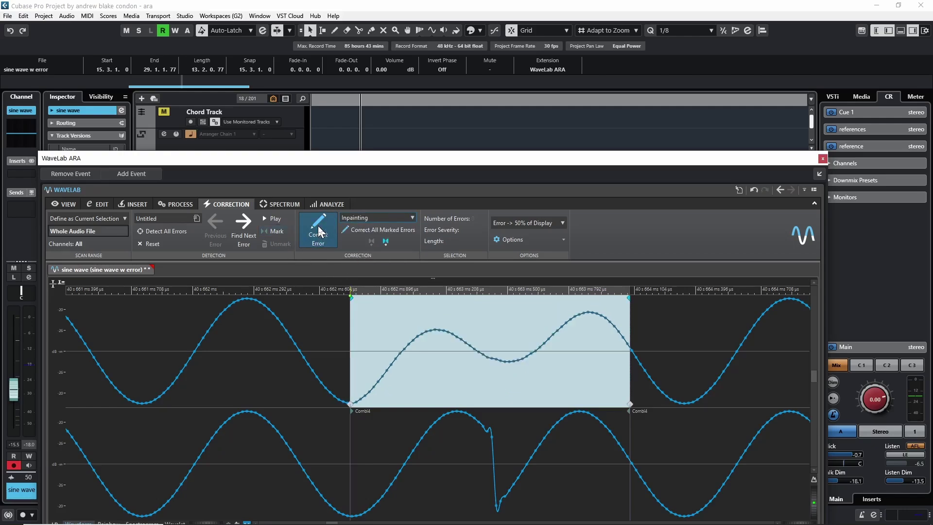
# - Correct the next error, the lower-channel glitch, and reposition the WaveLab ARA window
pyautogui.click(242, 223)
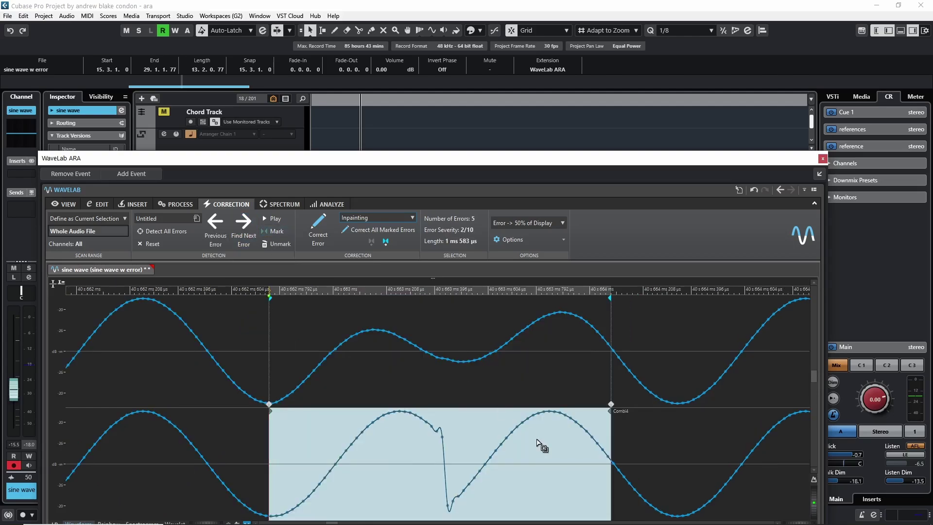
pyautogui.click(324, 226)
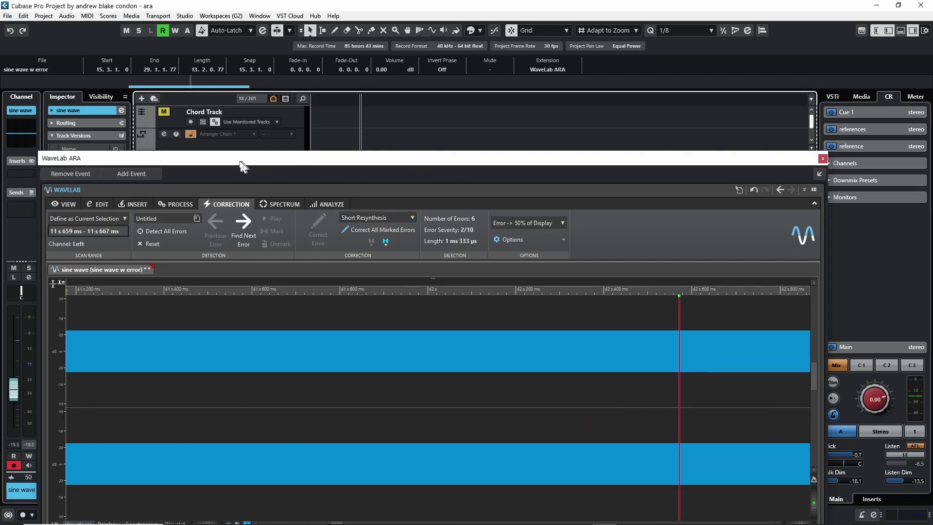
pyautogui.moveTo(224, 158); pyautogui.dragTo(202, 136)
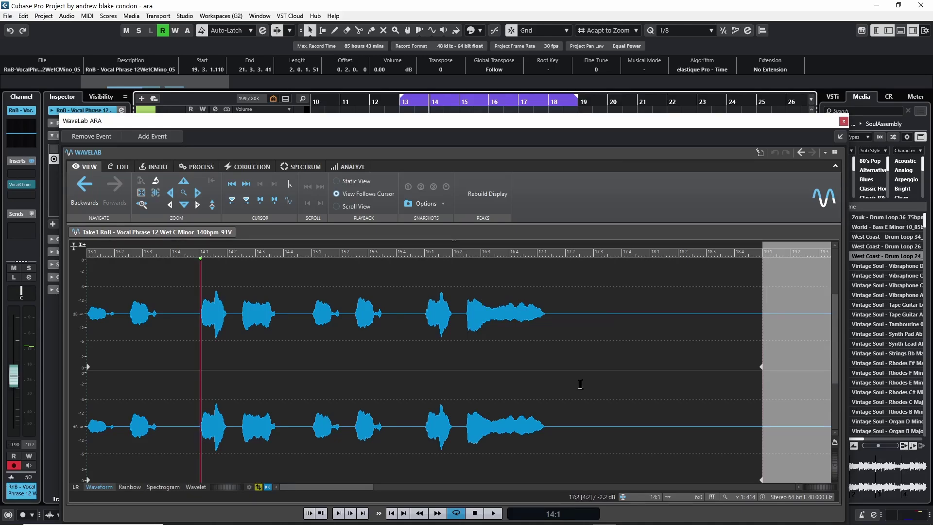
pyautogui.press('Home')
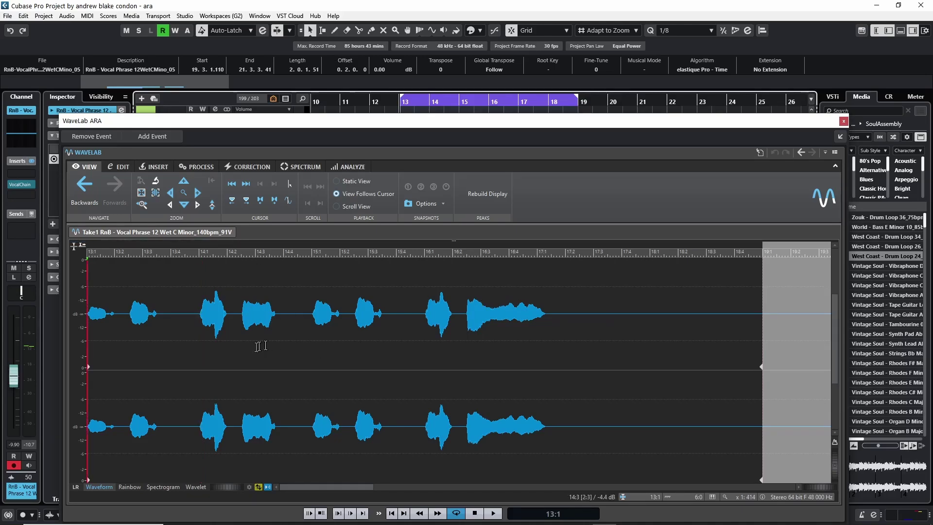
pyautogui.press('space')
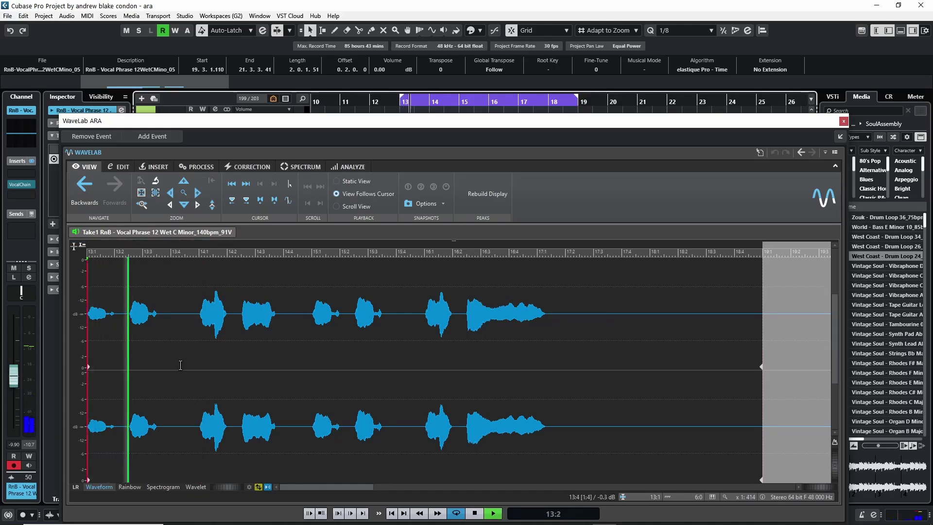
pyautogui.press('space')
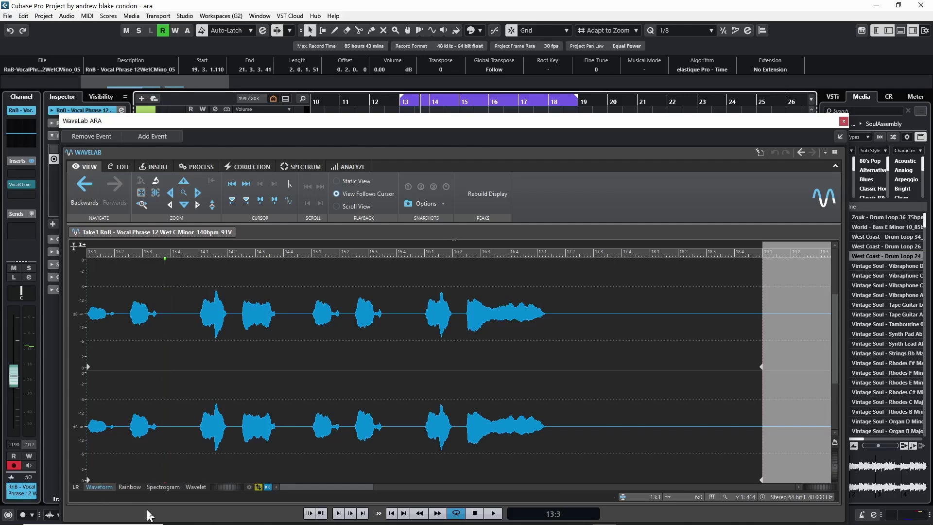
# - Switch the RnB vocal phrase waveform to Rainbow mode
pyautogui.click(129, 487)
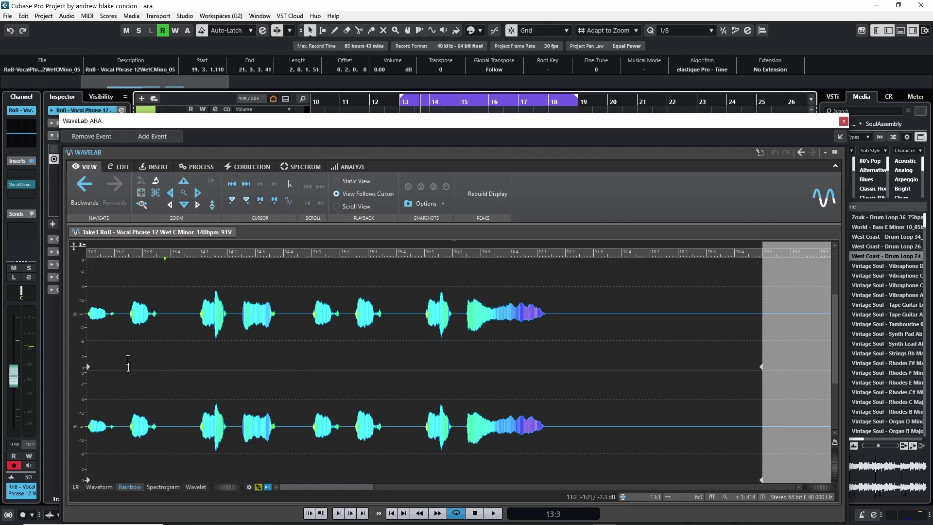
# - Try the Target 2K and 8K and then Target 8K rainbow factory presets
pyautogui.click(250, 486)
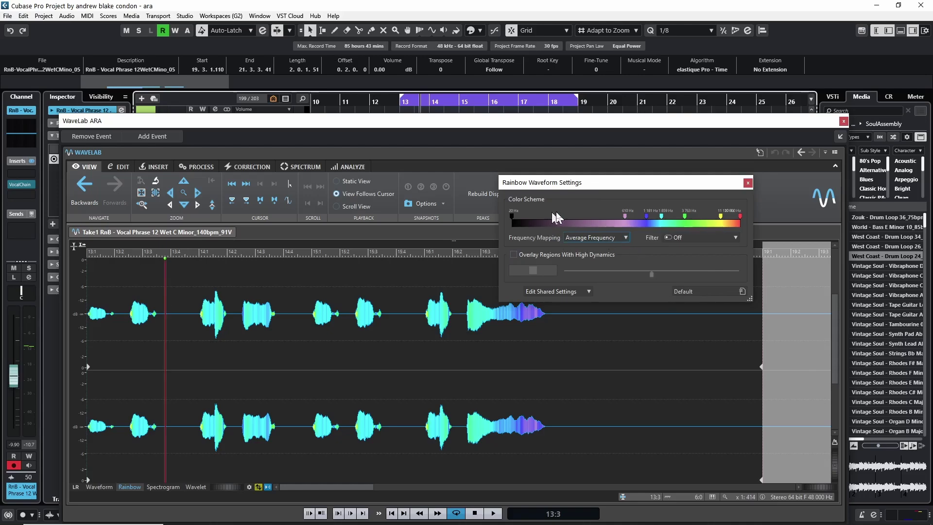
pyautogui.click(684, 291)
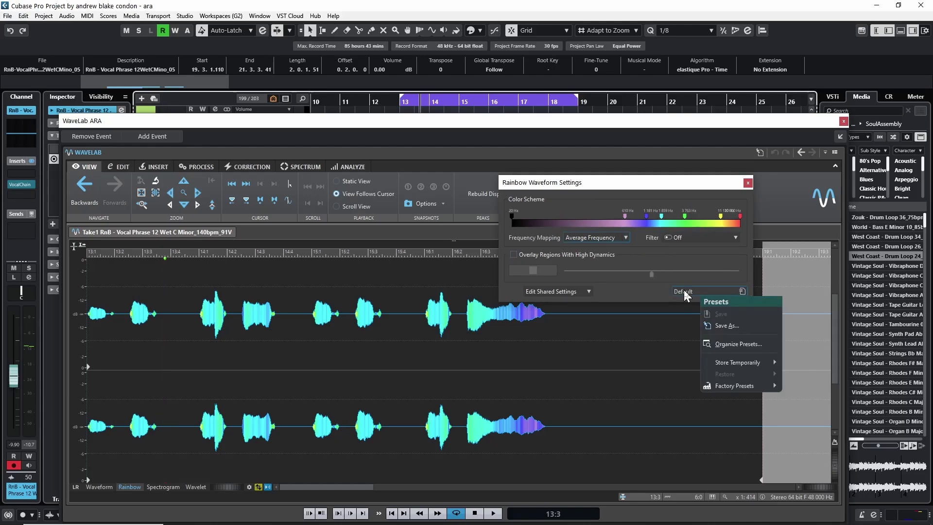
pyautogui.moveTo(742, 387)
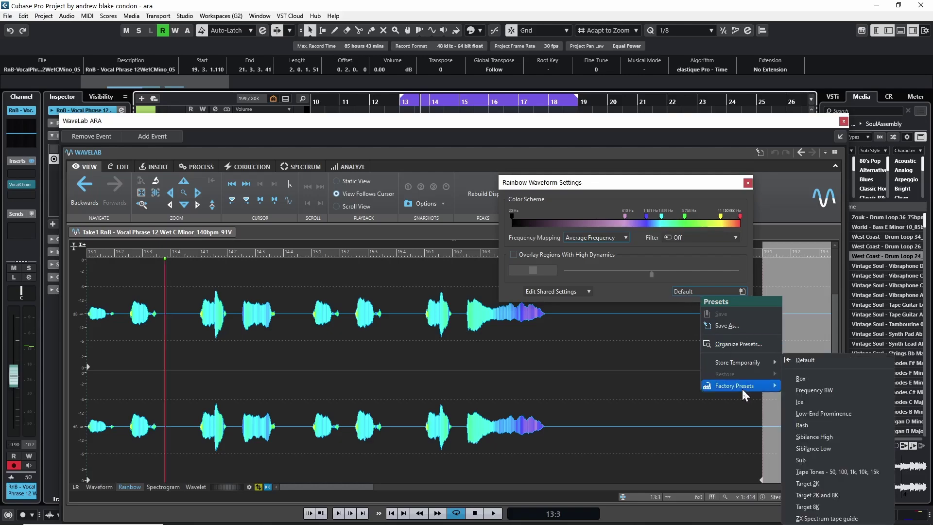
pyautogui.click(825, 495)
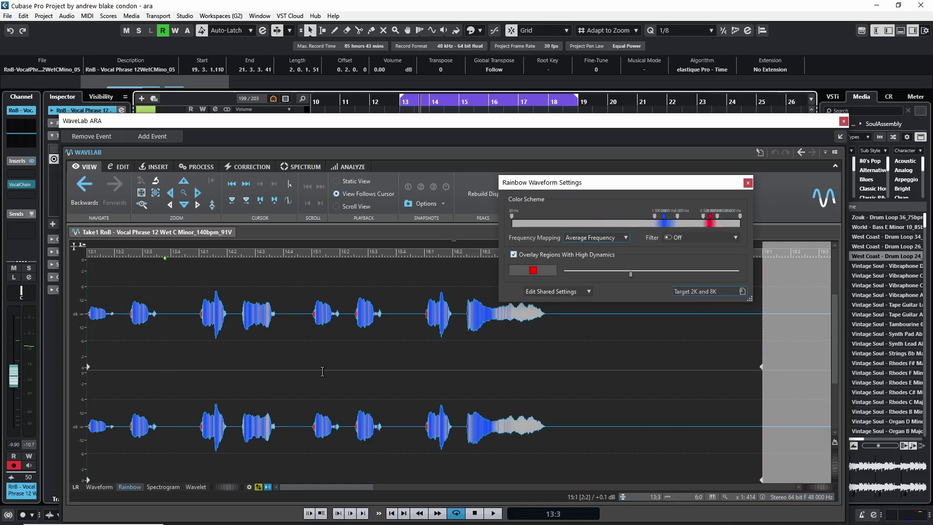
pyautogui.click(742, 291)
pyautogui.moveTo(778, 385)
pyautogui.click(835, 507)
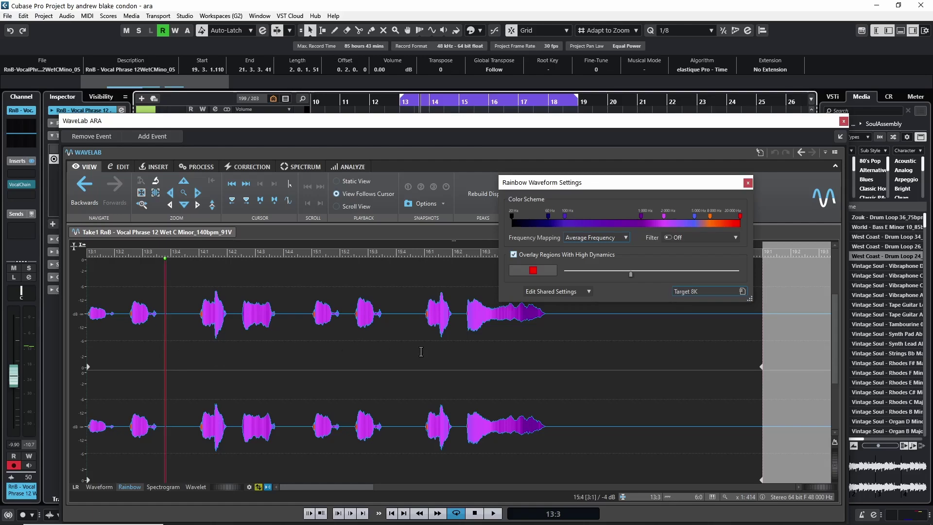
# - Apply the Sibilance High preset and zoom in on the waveform around 15:2
pyautogui.click(702, 291)
pyautogui.moveTo(761, 386)
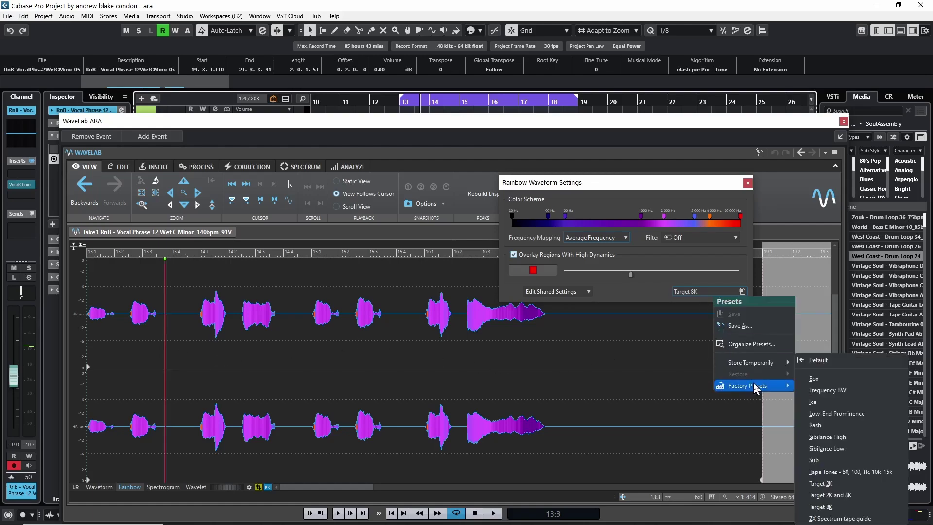
pyautogui.click(828, 436)
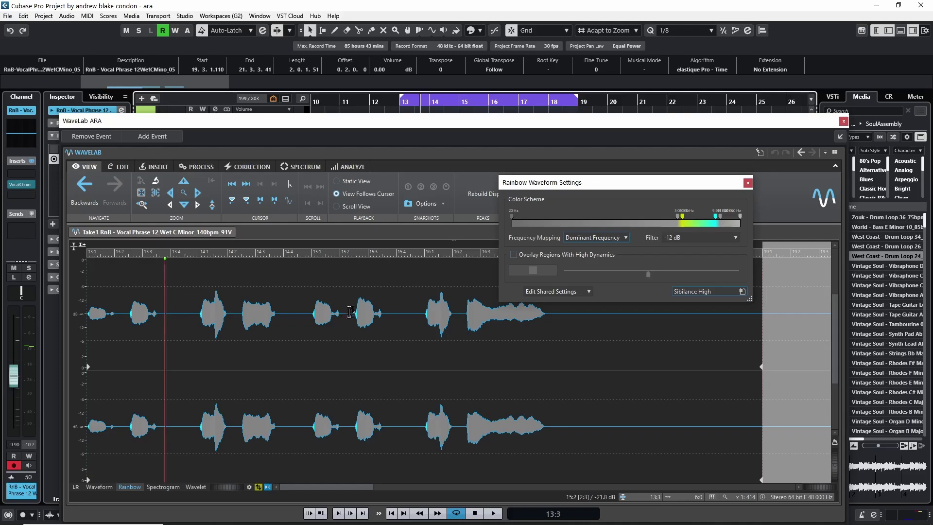
pyautogui.click(361, 262)
pyautogui.moveTo(362, 262); pyautogui.dragTo(355, 292)
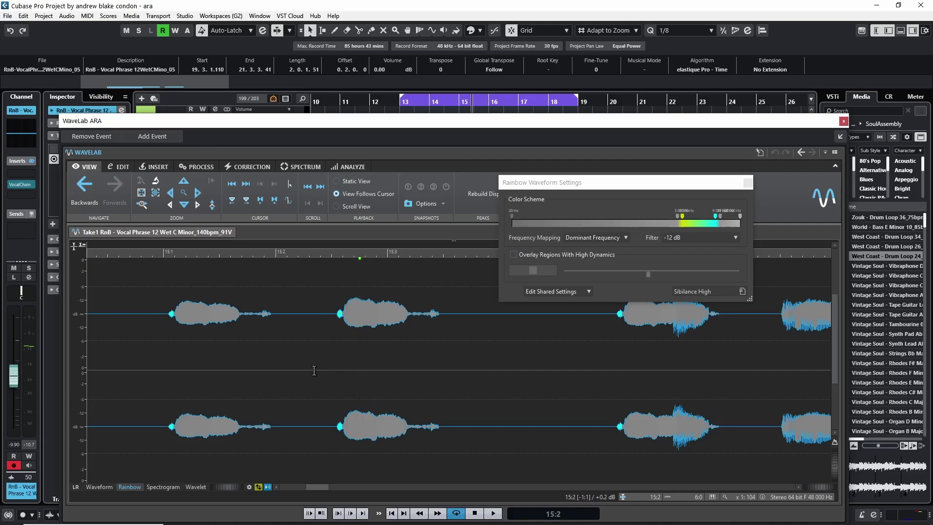
pyautogui.click(247, 167)
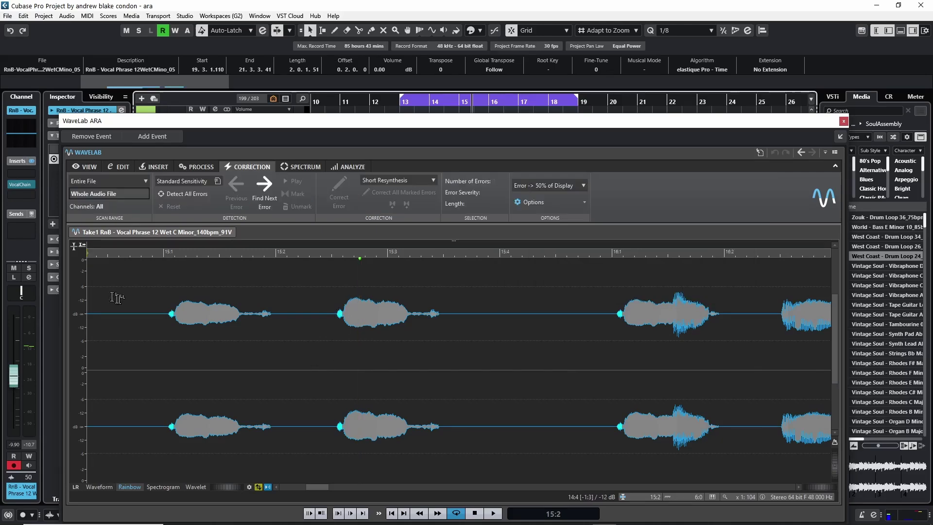
# - Run Global Analysis on the vocal phrase, reviewing true peak, loudness (-19.1 LUFS) and clipped samples (0)
pyautogui.click(348, 166)
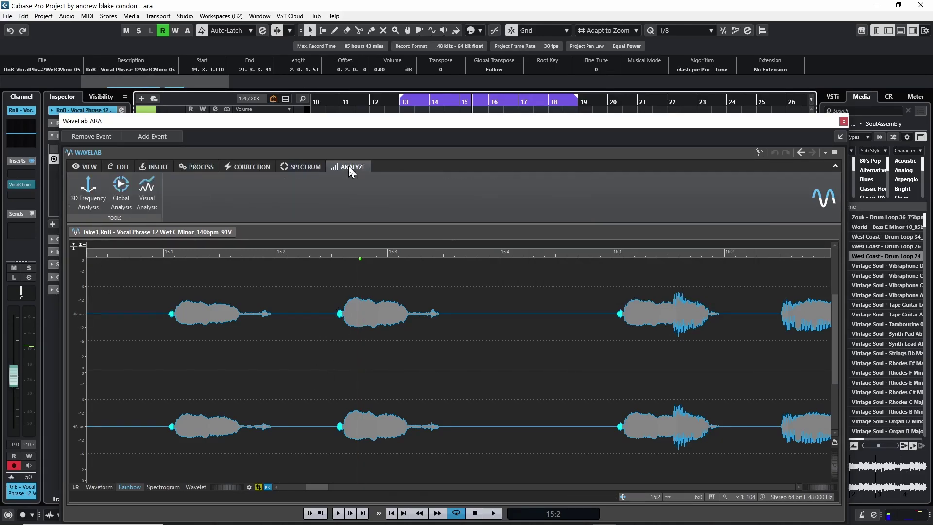
pyautogui.click(121, 189)
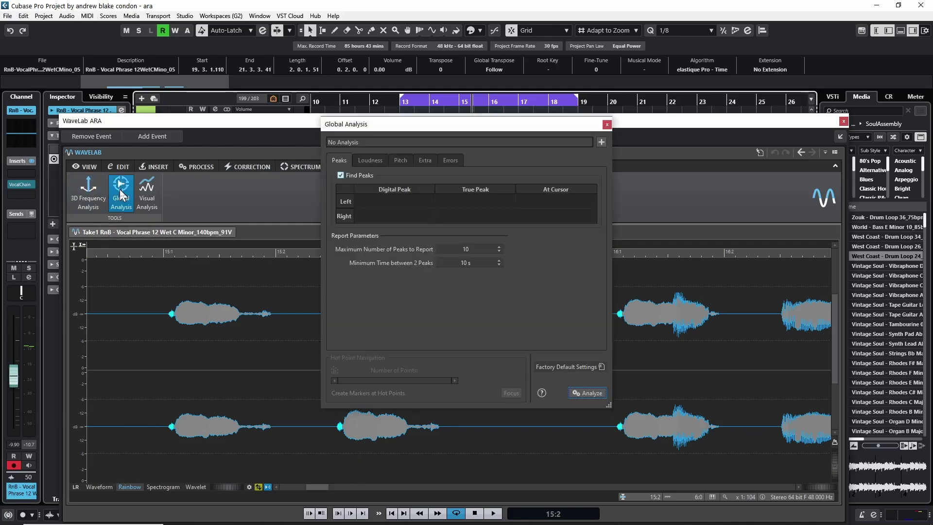
pyautogui.click(588, 393)
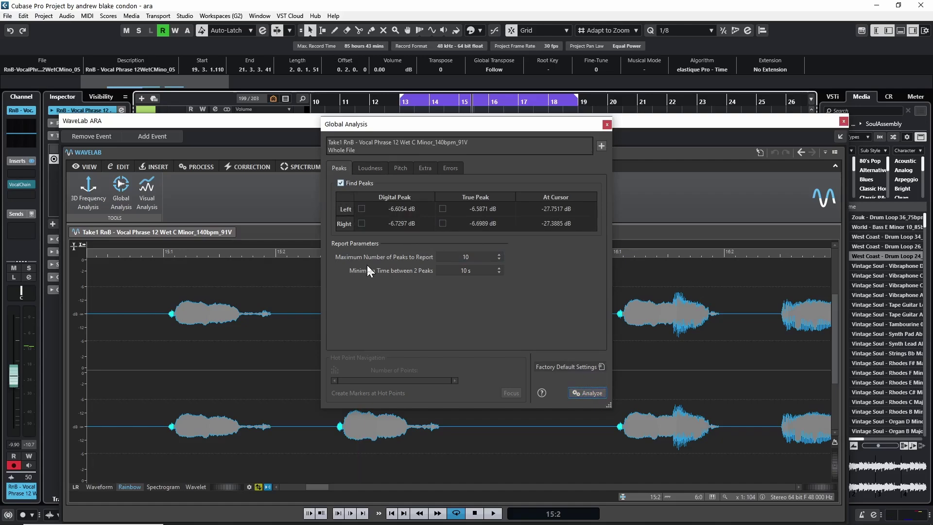
pyautogui.click(382, 223)
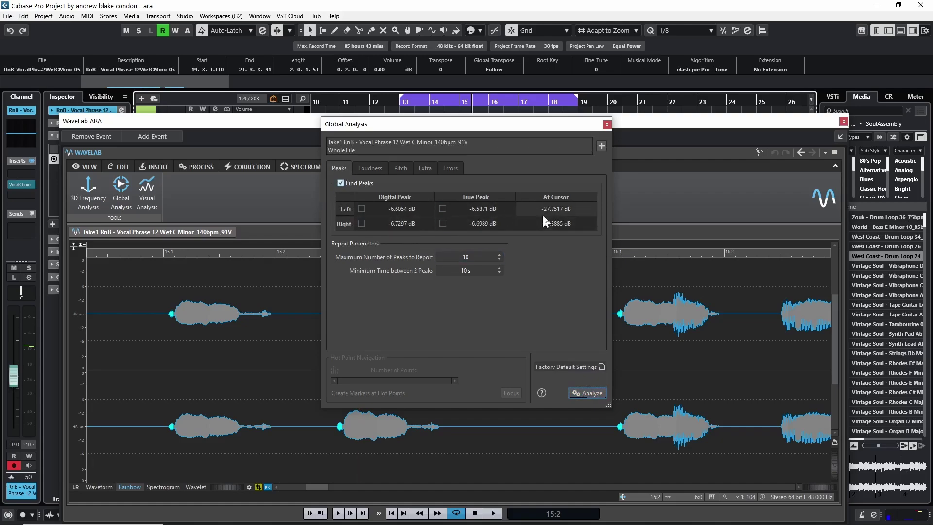
pyautogui.click(369, 169)
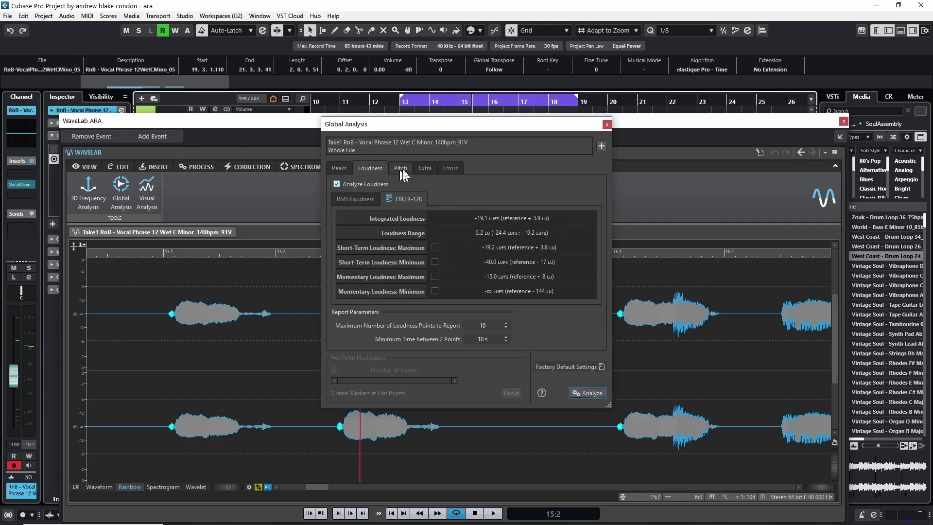
pyautogui.click(425, 168)
pyautogui.click(450, 168)
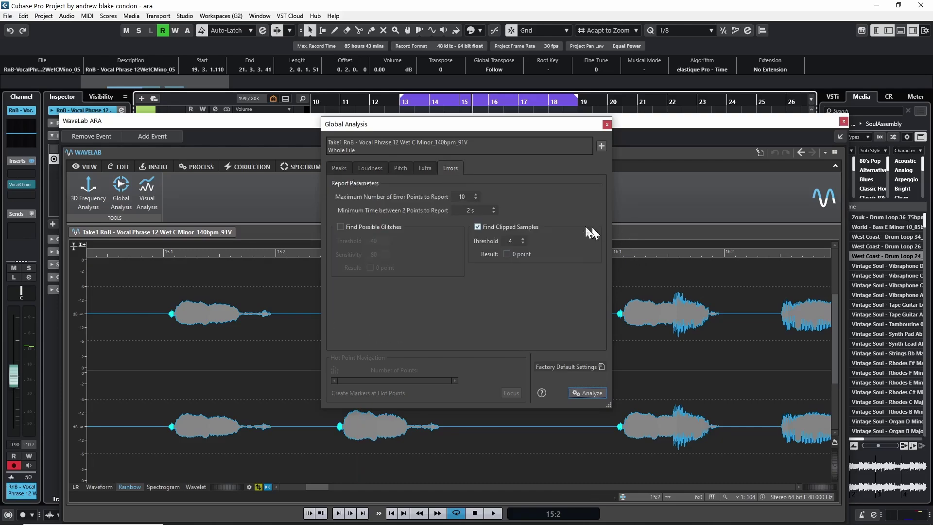
# - Replace Global Analysis with a loudness Visual Analysis of the vocal phrase
pyautogui.click(606, 125)
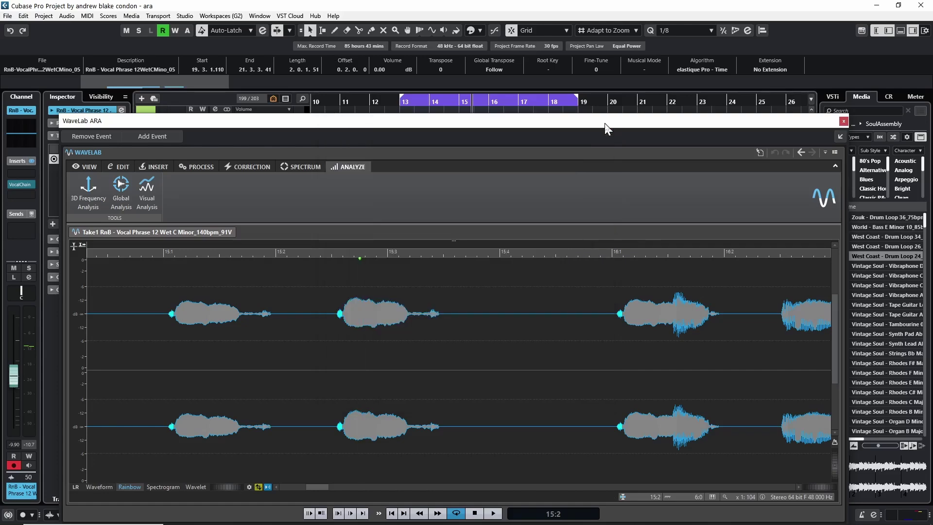
pyautogui.click(148, 197)
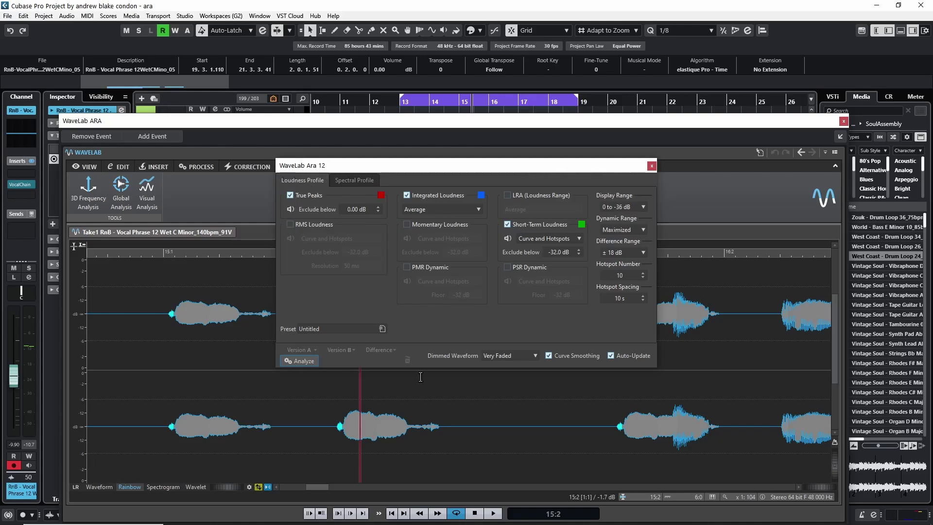
pyautogui.click(303, 360)
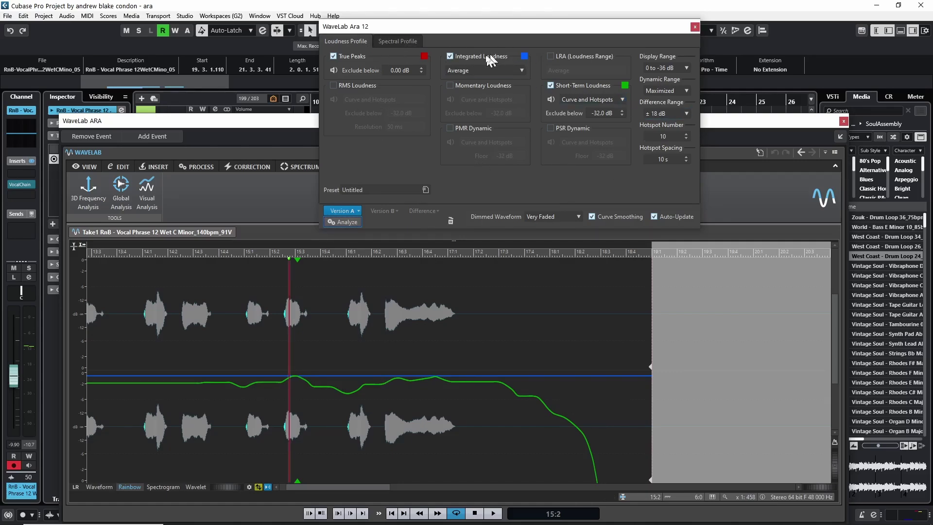
# - Show the integrated loudness line (Average) and the short-term loudness curve over the waveform
pyautogui.click(450, 57)
pyautogui.click(484, 71)
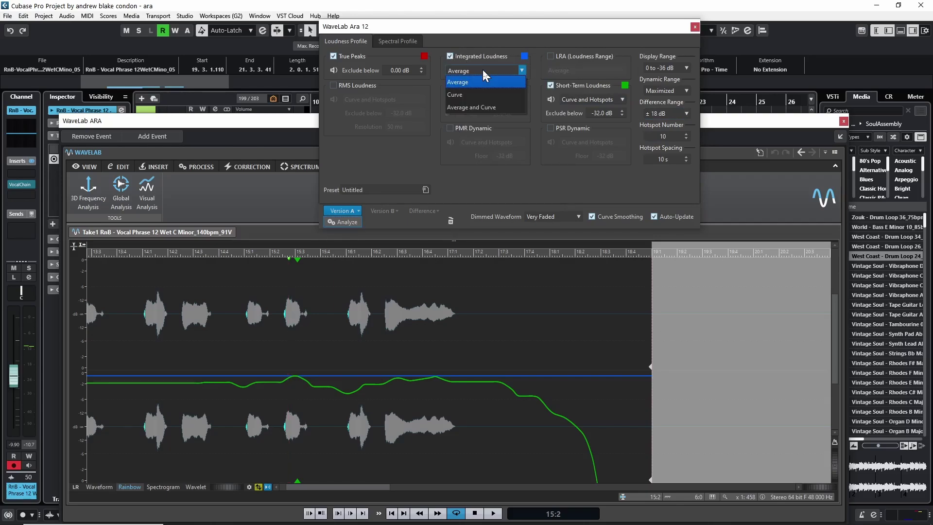
pyautogui.click(444, 148)
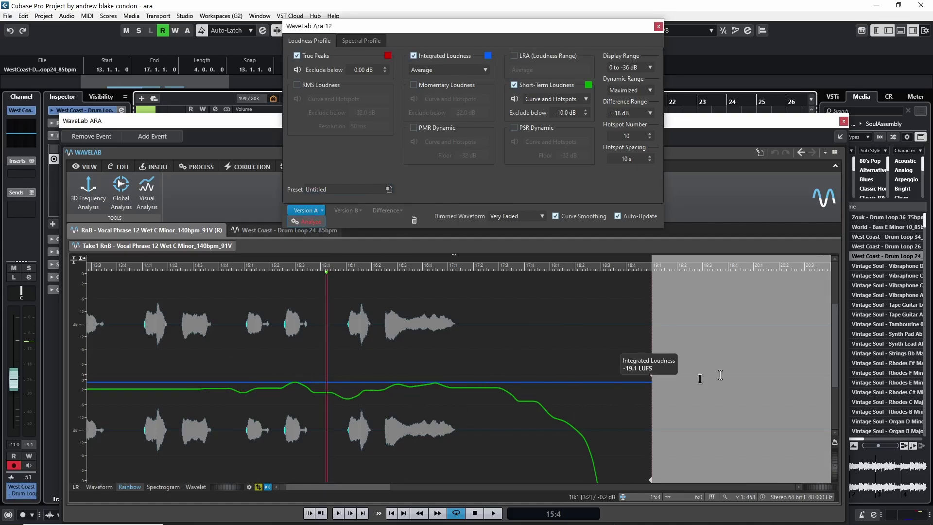
pyautogui.click(414, 55)
pyautogui.click(414, 56)
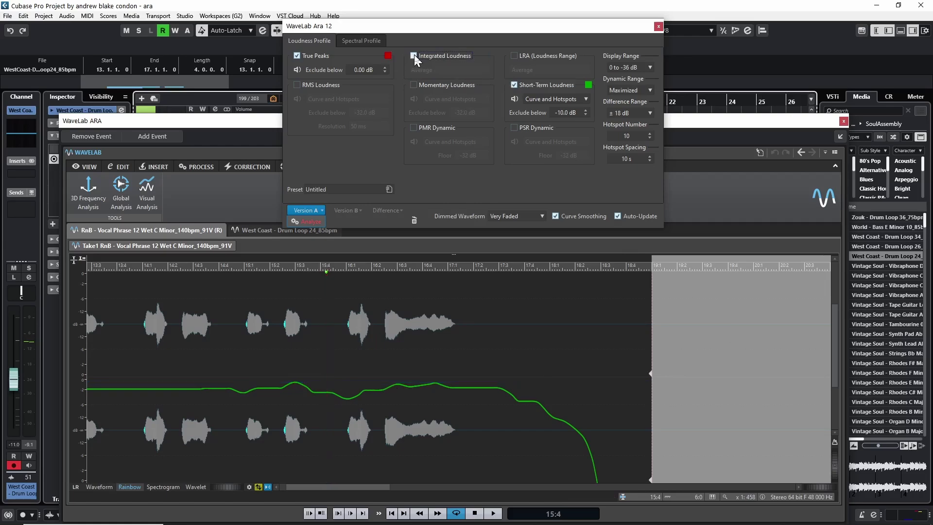
pyautogui.click(514, 84)
pyautogui.click(514, 85)
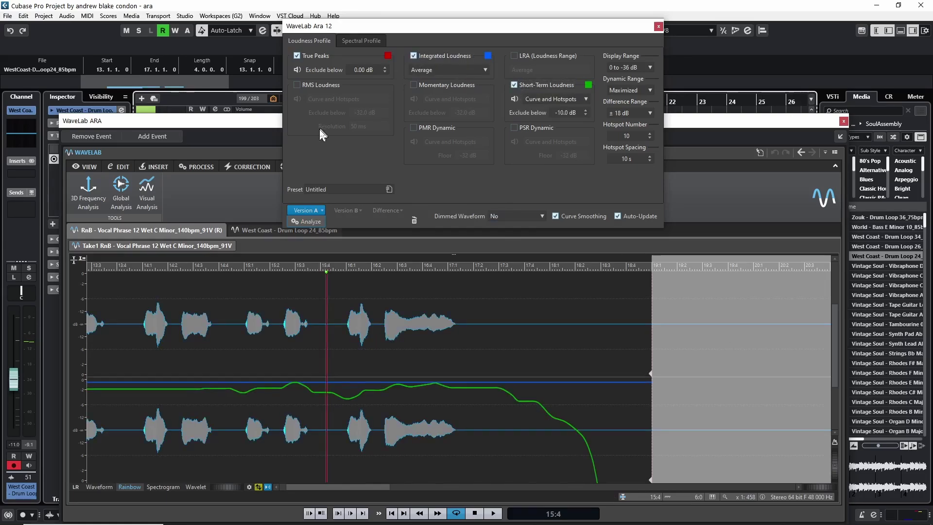
# - Run a Spectral Profile analysis on the vocal, then delete the result
pyautogui.click(362, 39)
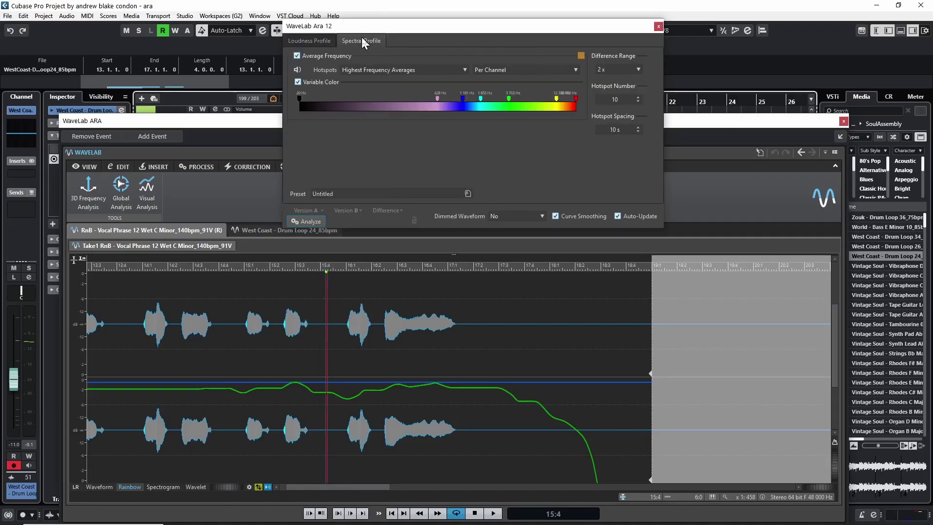
pyautogui.click(304, 222)
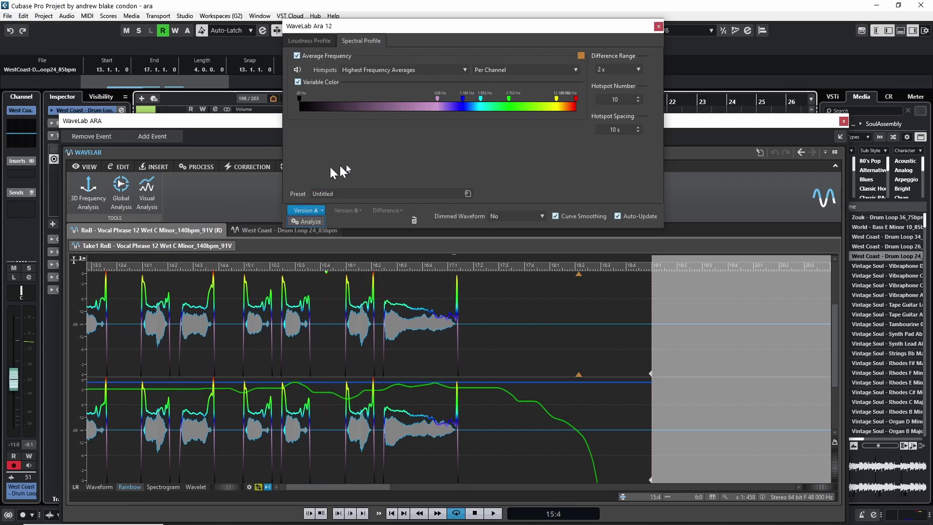
pyautogui.click(414, 221)
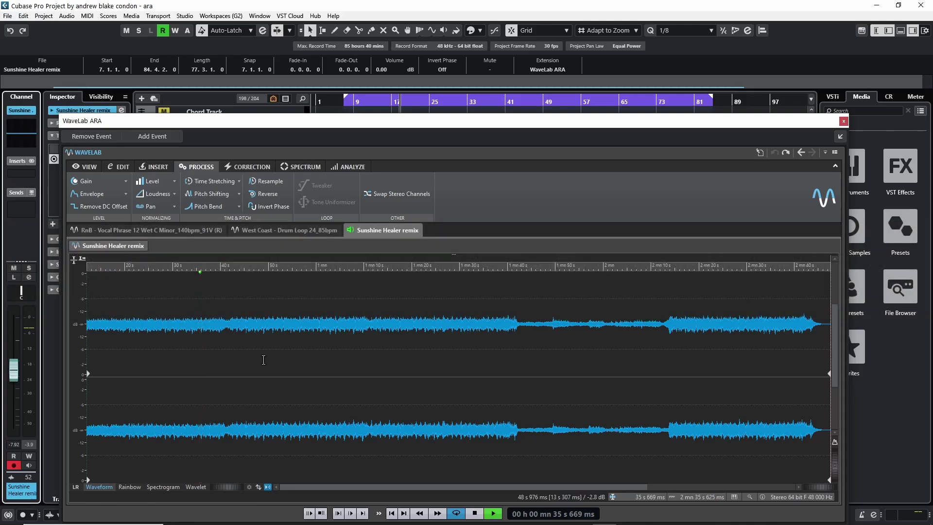
# - Set the play position near 34 s and open the mix's Loudness Normalizer factory presets
pyautogui.click(192, 266)
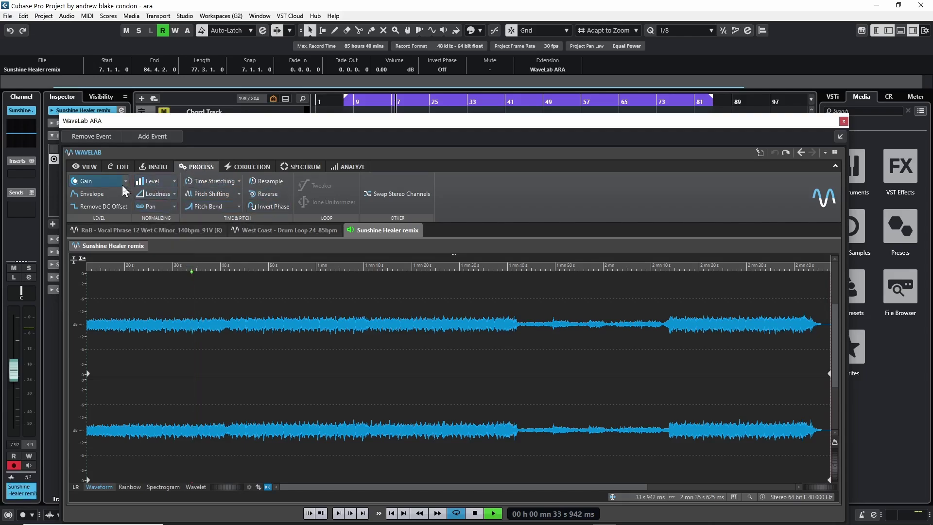
pyautogui.click(150, 194)
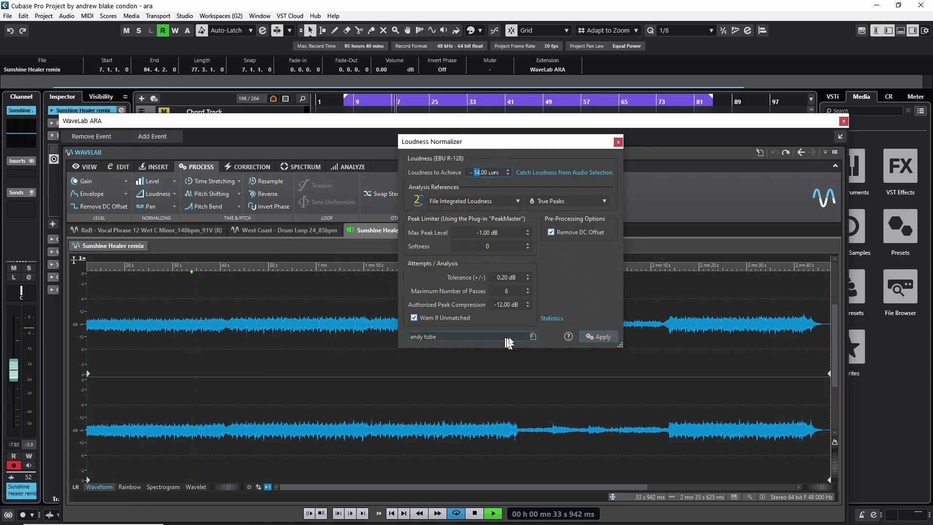
pyautogui.click(533, 336)
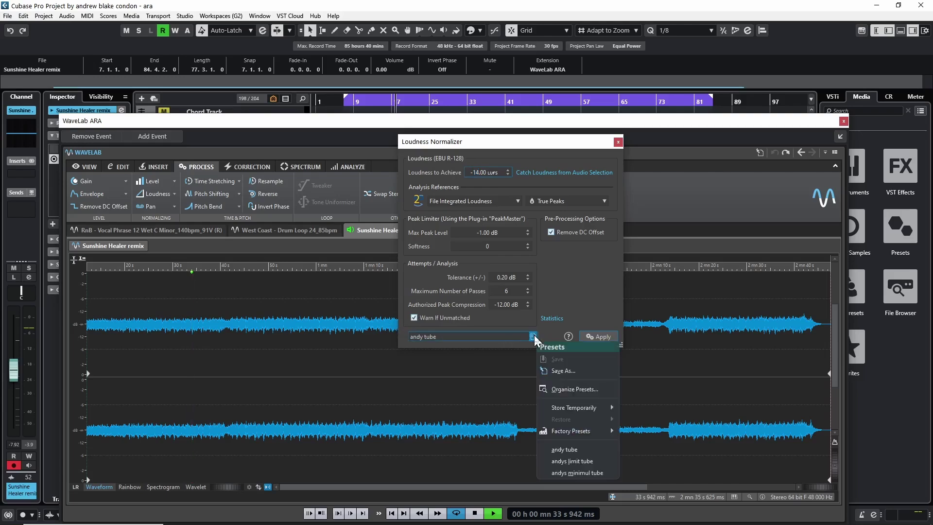
pyautogui.moveTo(588, 434)
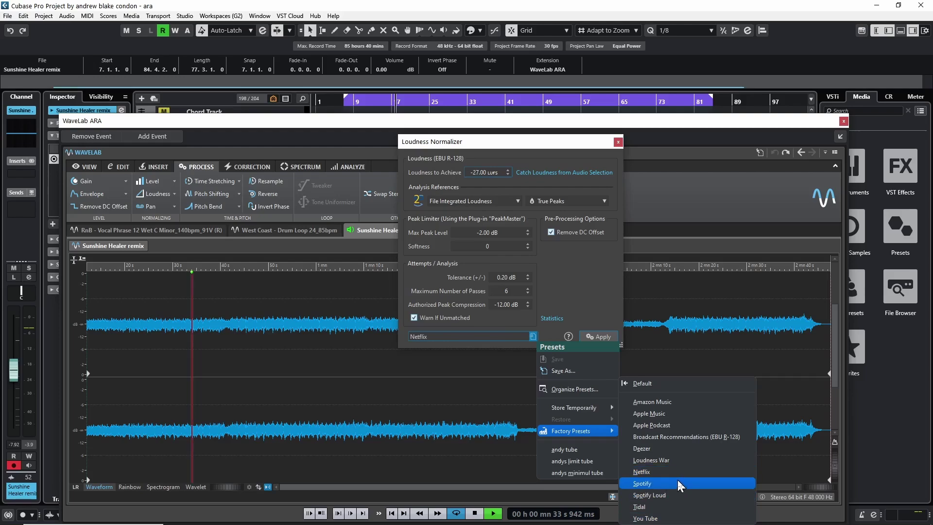
# - Normalize the mix with the Spotify preset (-14 LUFS) and play it with the fader lowered
pyautogui.click(676, 480)
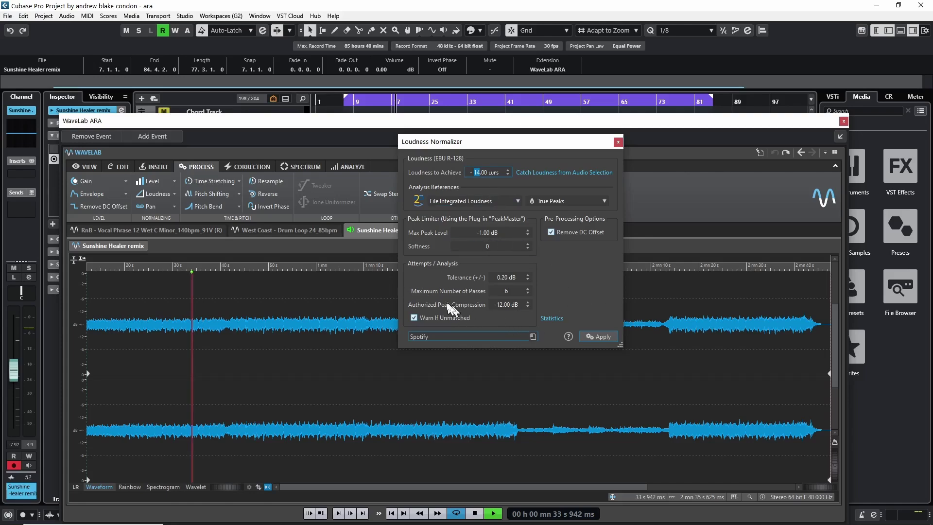
pyautogui.click(603, 339)
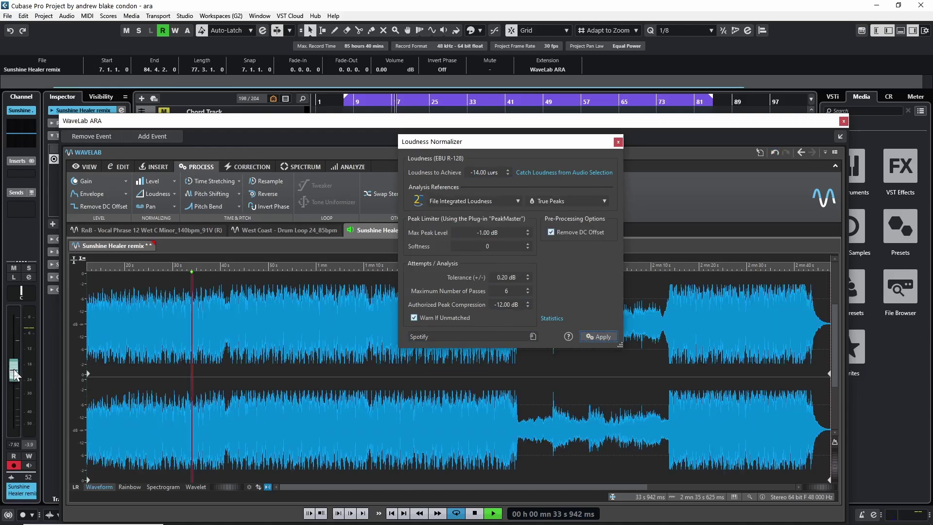
pyautogui.press('space')
pyautogui.moveTo(14, 376); pyautogui.dragTo(18, 406)
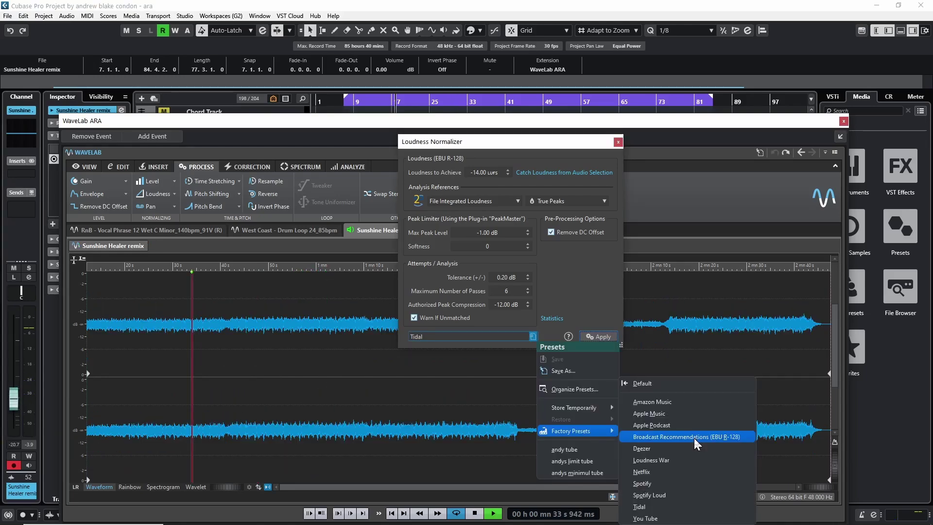
# - Apply the EBU R-128 broadcast preset (-23 LUFS), audition with raised fader, and move the dialog aside
pyautogui.click(694, 438)
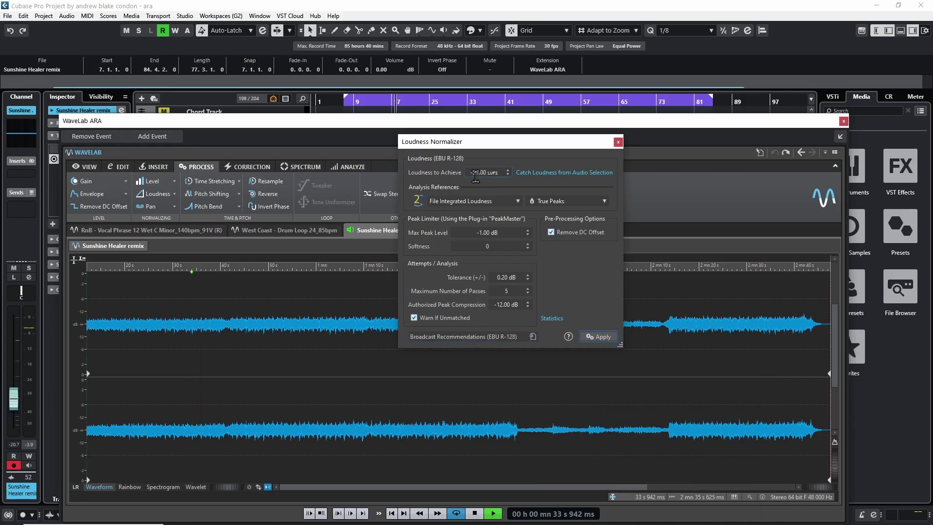
pyautogui.click(602, 338)
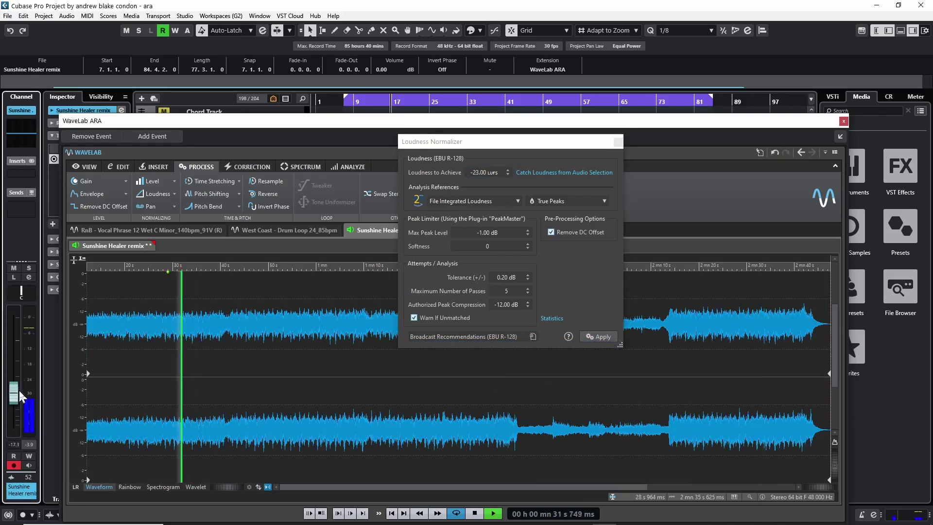
pyautogui.moveTo(19, 389); pyautogui.dragTo(22, 373)
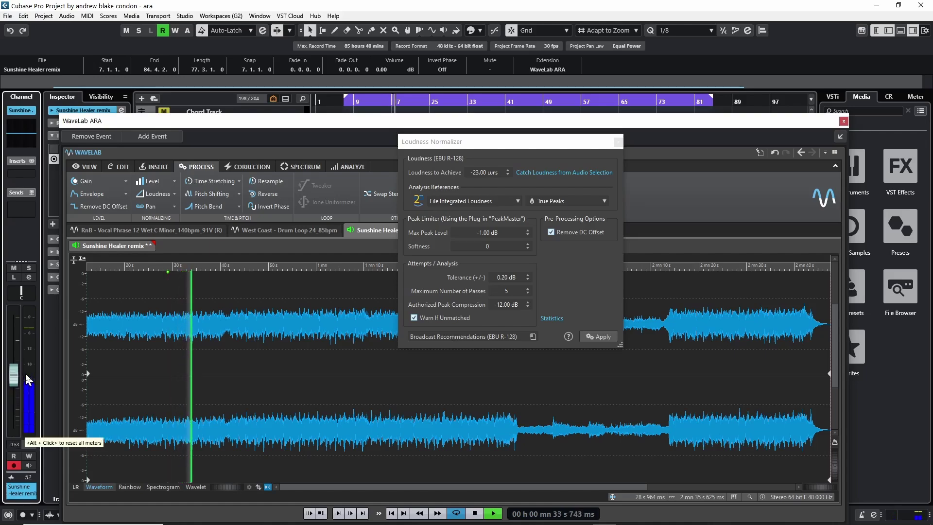
pyautogui.press('space')
pyautogui.moveTo(491, 140); pyautogui.dragTo(401, 209)
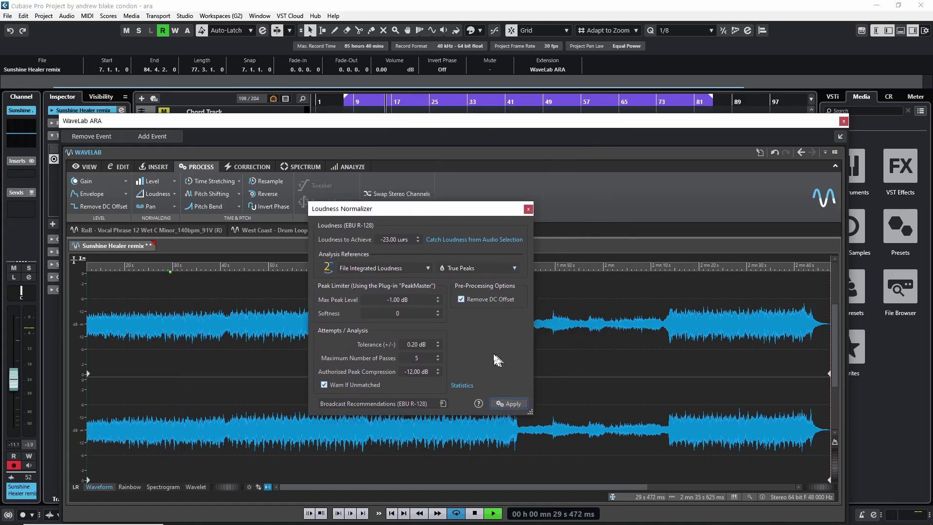